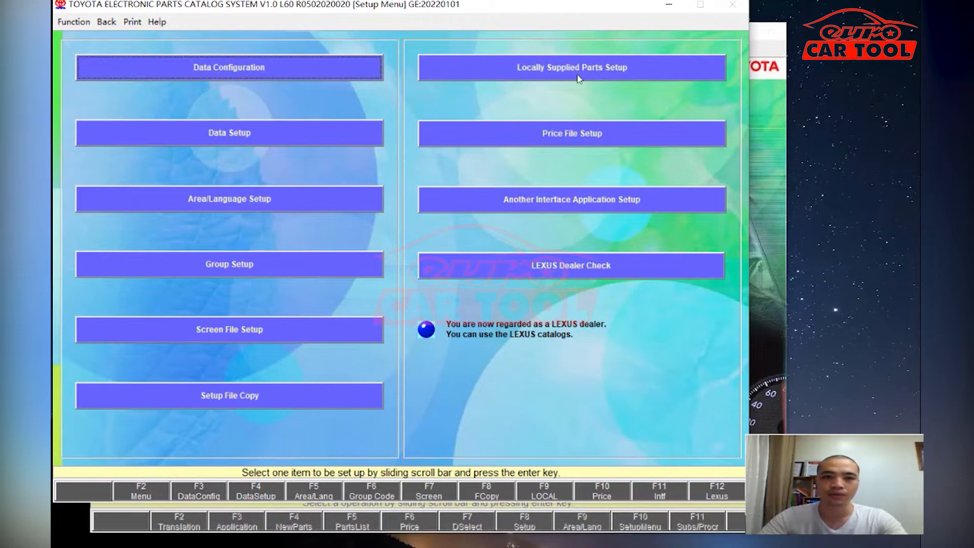
- Review the Data Configuration records for each area, including USA/Canada and Japan
left_click(218, 71)
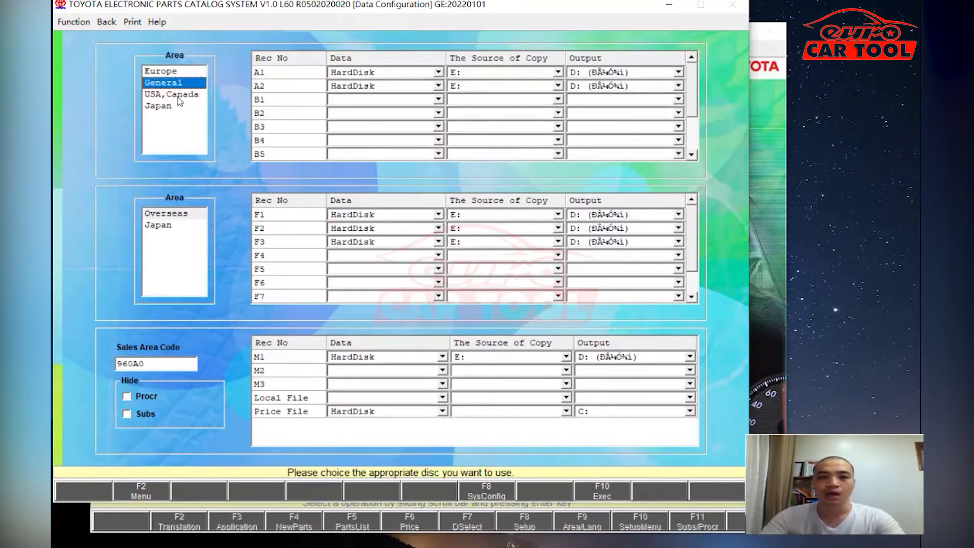
left_click(167, 73)
left_click(162, 83)
left_click(160, 94)
left_click(161, 109)
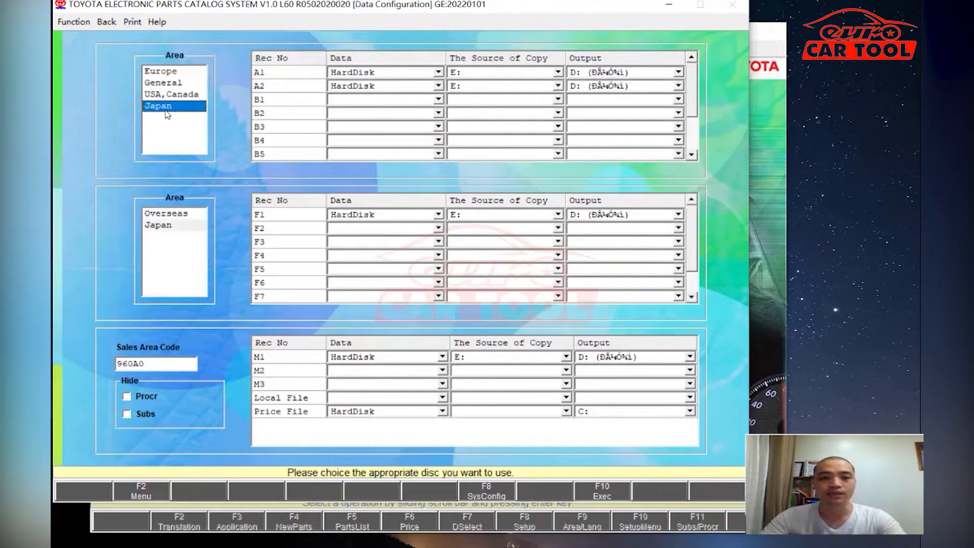
left_click(108, 23)
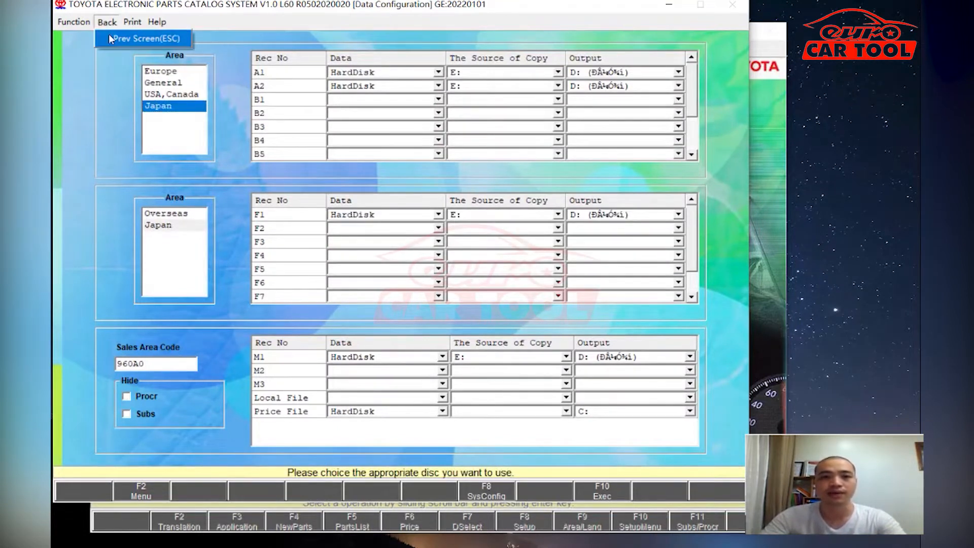
left_click(122, 38)
- Review the Data Setup for the Europe, General, USA/Canada and Japan areas
left_click(210, 133)
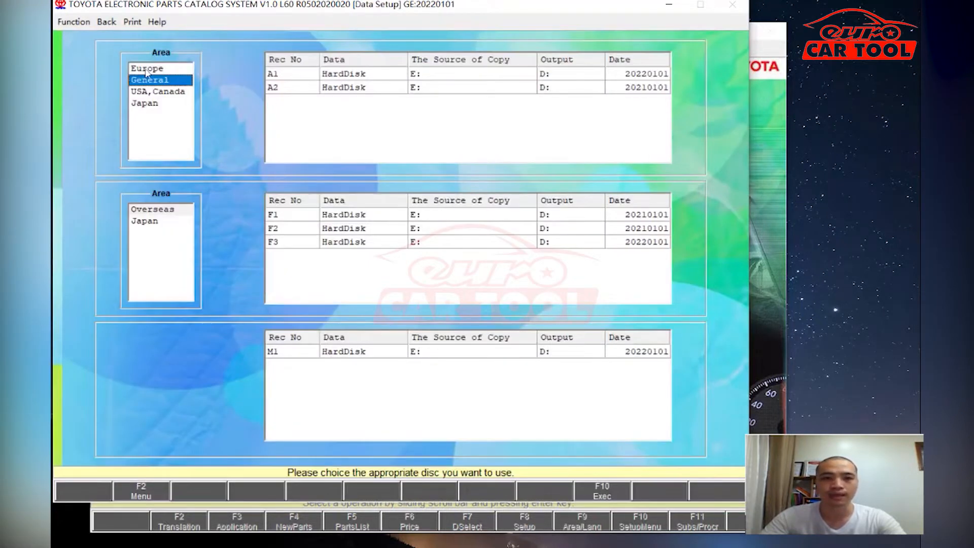
left_click(145, 70)
left_click(150, 81)
left_click(148, 92)
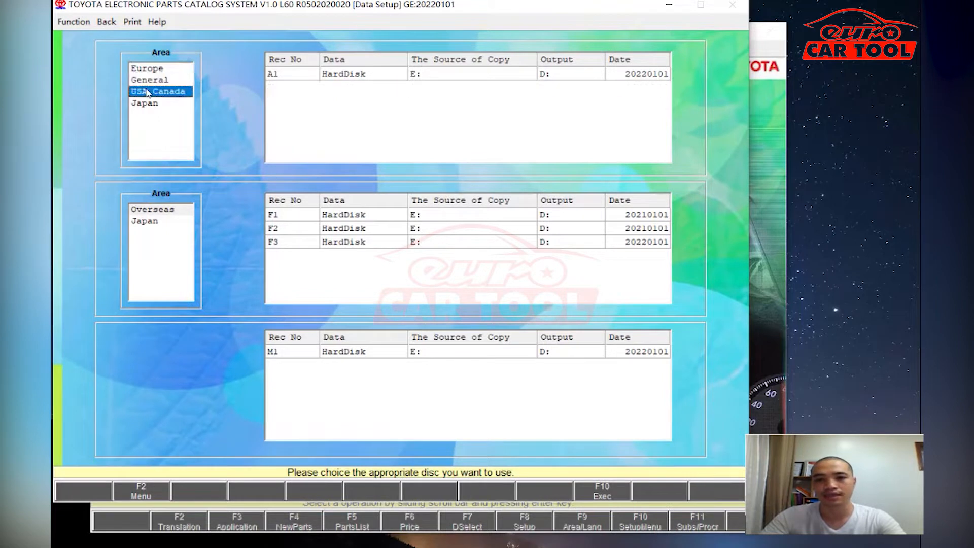
left_click(143, 104)
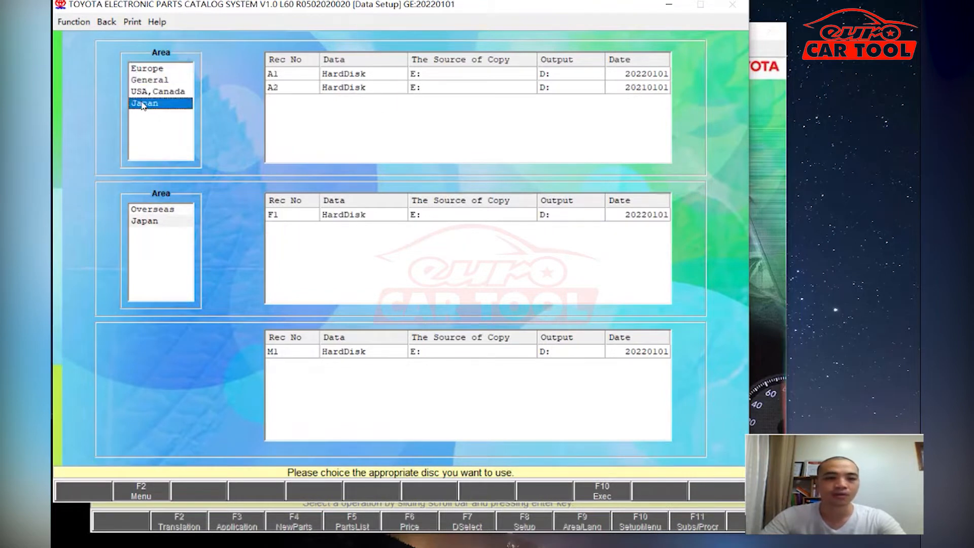
left_click(104, 23)
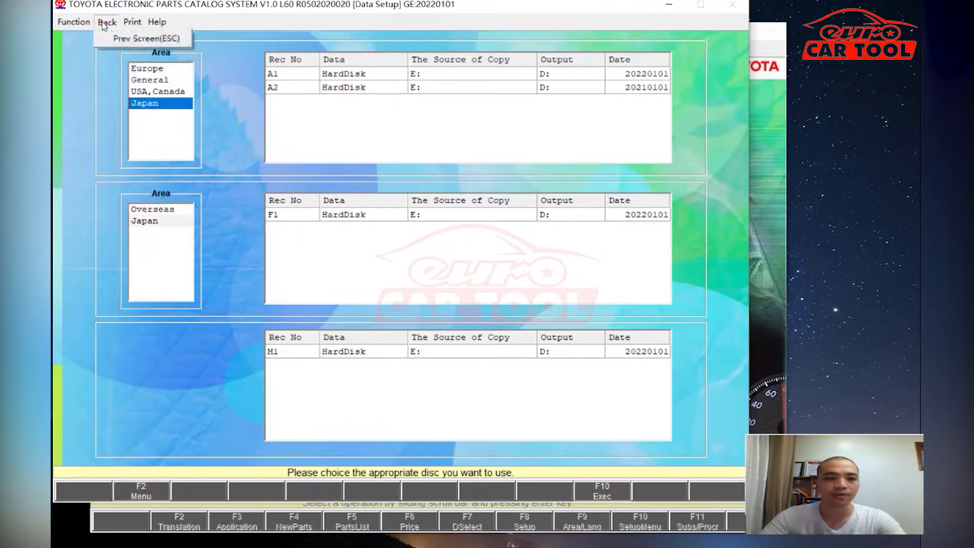
left_click(105, 36)
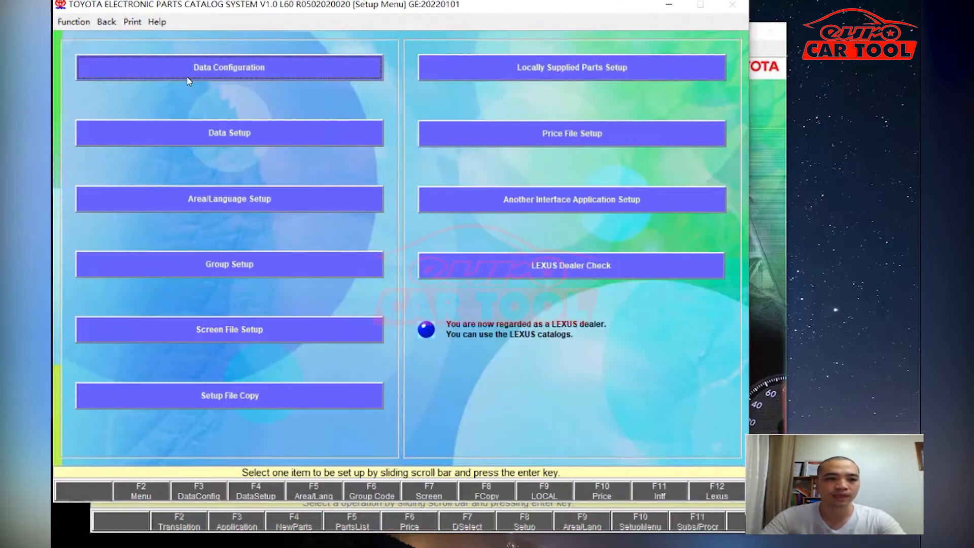
- Browse areas and data languages in Area/Language Setup, leaving the area set to General
left_click(192, 199)
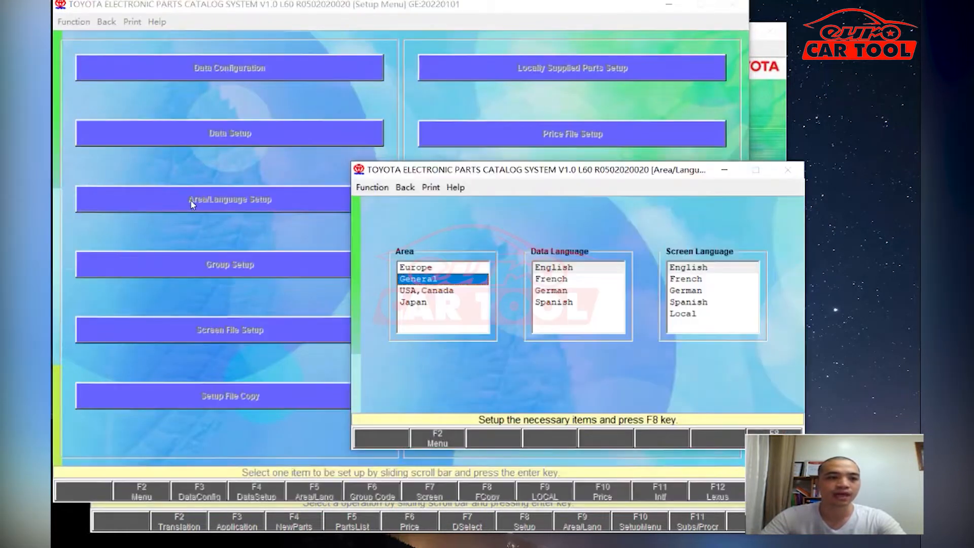
left_click(424, 268)
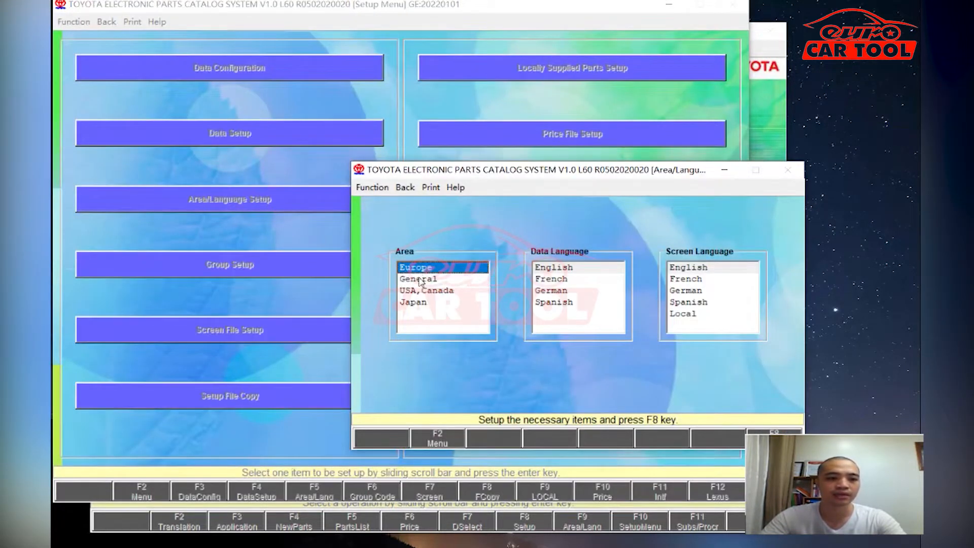
left_click(424, 290)
left_click(417, 301)
left_click(422, 280)
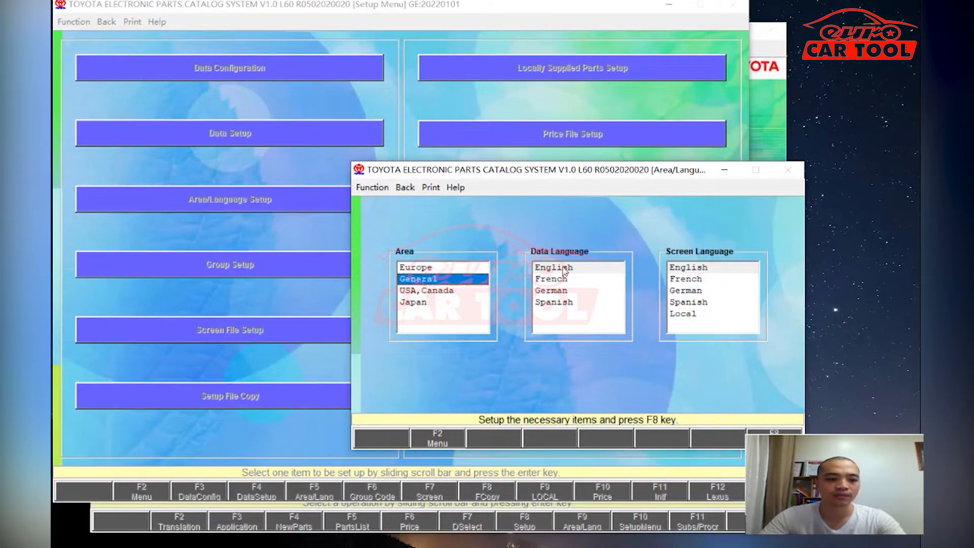
left_click(564, 269)
left_click(558, 280)
left_click(557, 292)
left_click(556, 302)
- Close Area/Language Setup and return to the Main Menu
left_click(403, 188)
left_click(403, 200)
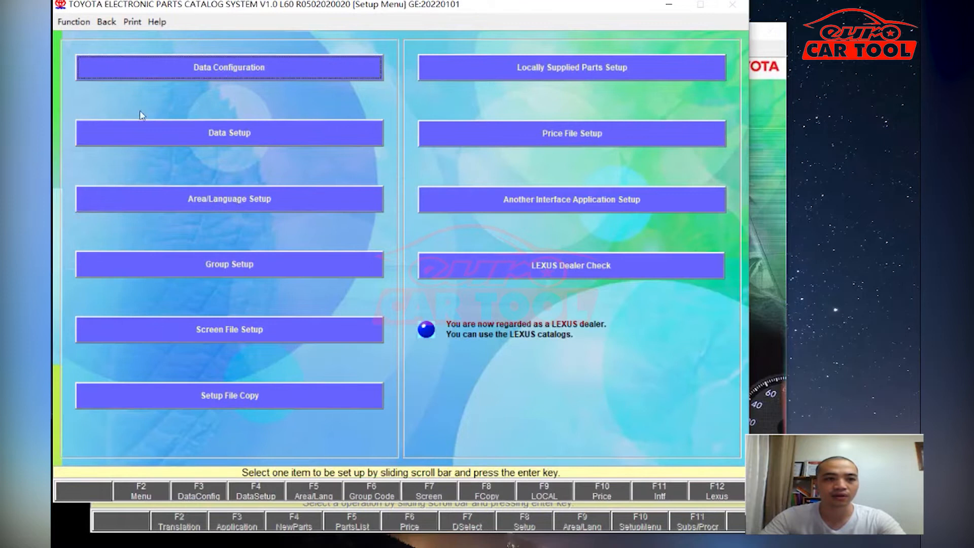
left_click(107, 22)
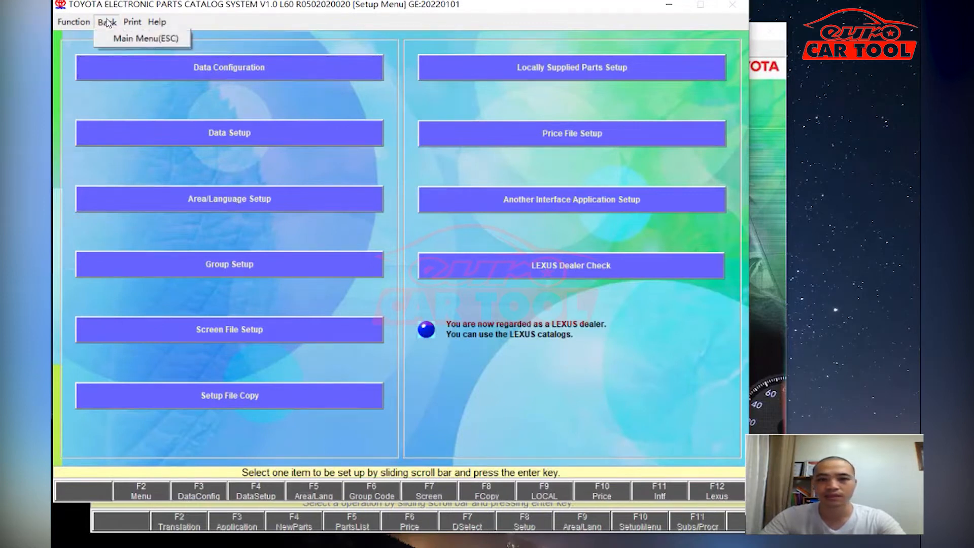
left_click(108, 39)
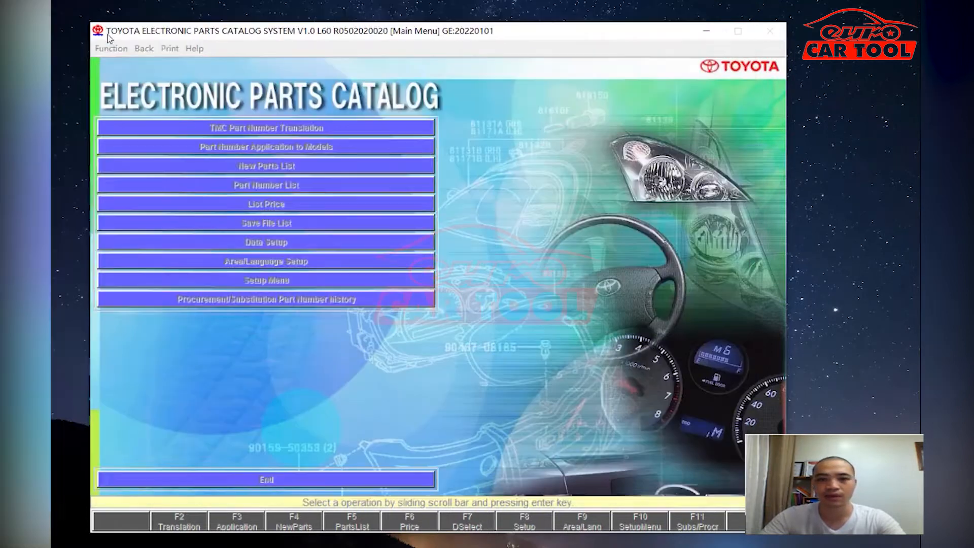
- Decode the pasted VIN as an ALLION (MZEA12L-GEXNBC, catalog 169310) and proceed to search routes
left_click(226, 128)
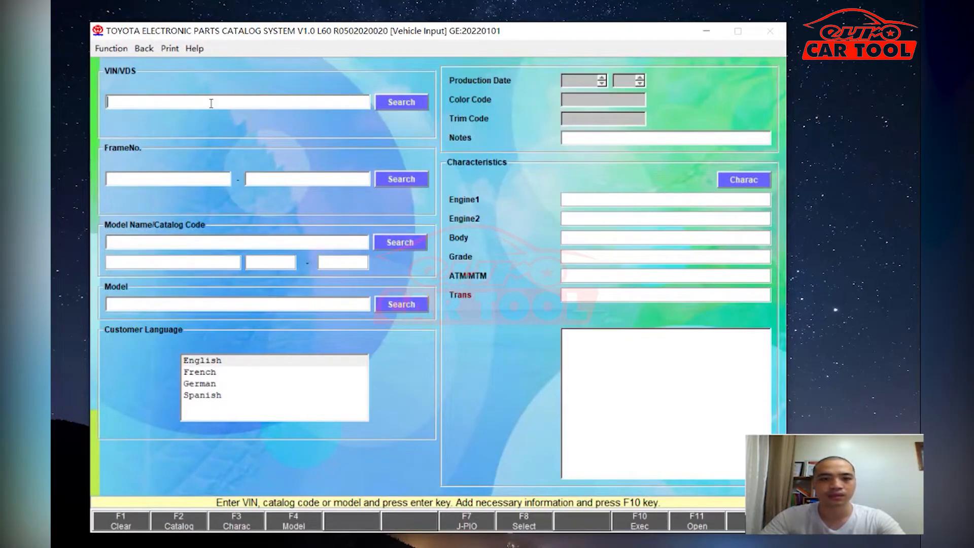
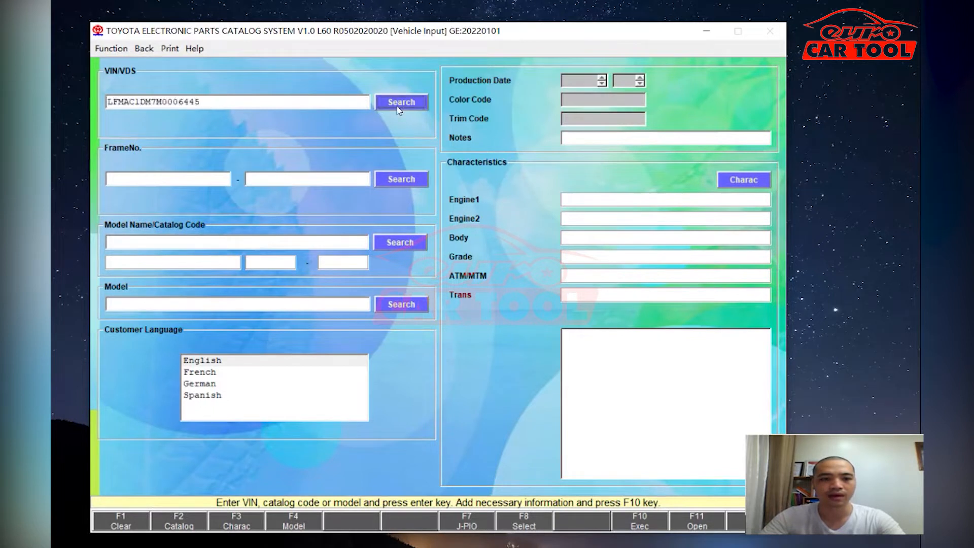
left_click(402, 104)
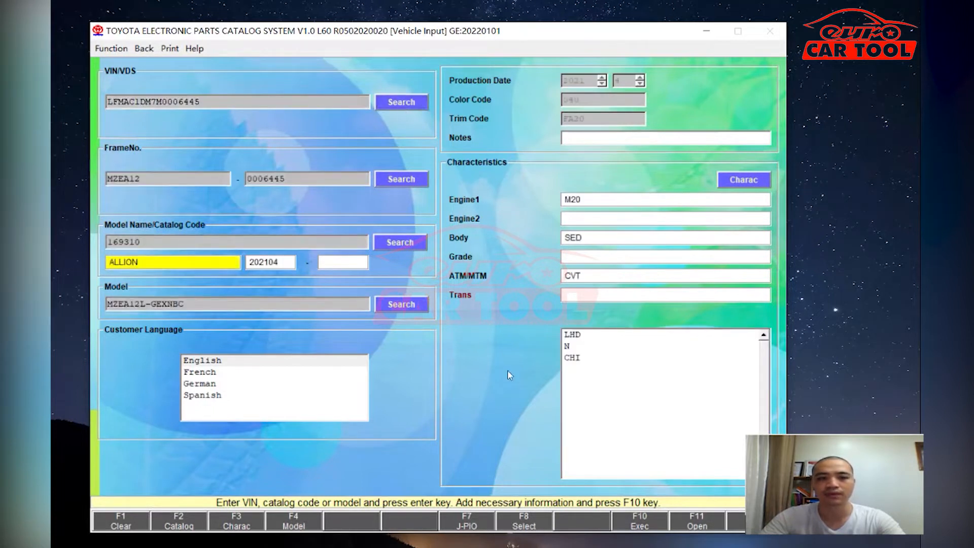
left_click(640, 525)
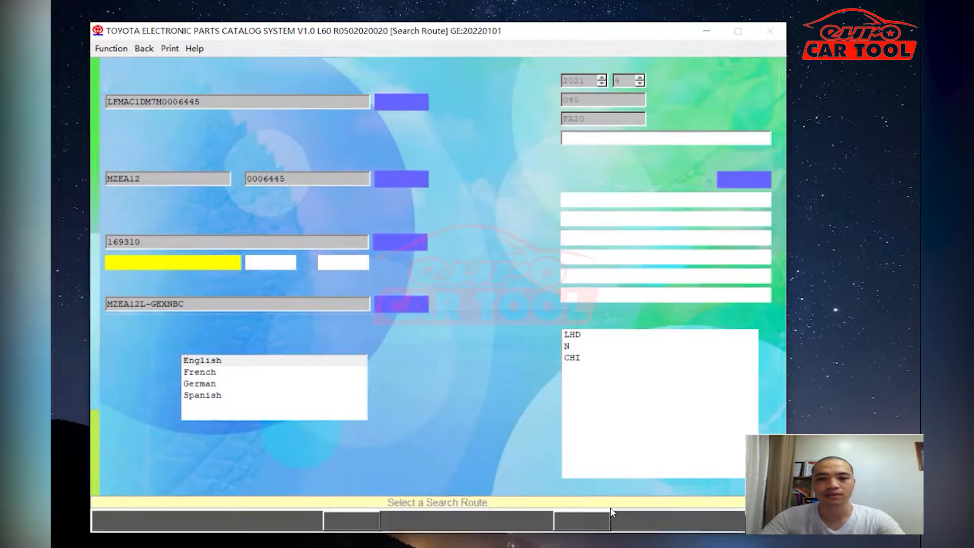
- Open figures 11-07 Mounting, 15-02 Oil Filter and 15-01 Engine Oil Pump, inspecting Mounting zoomed in
left_click(363, 77)
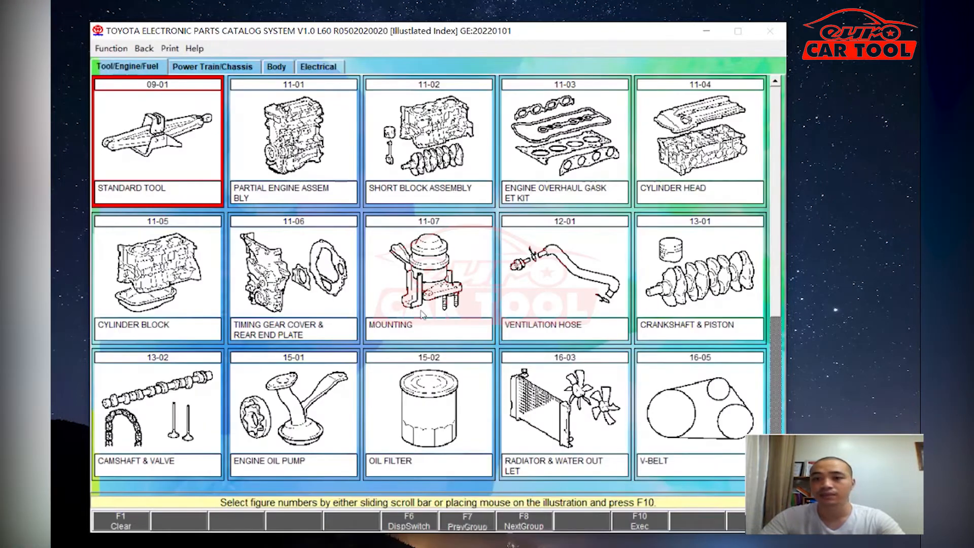
left_click(423, 326)
left_click(424, 422)
left_click(335, 426)
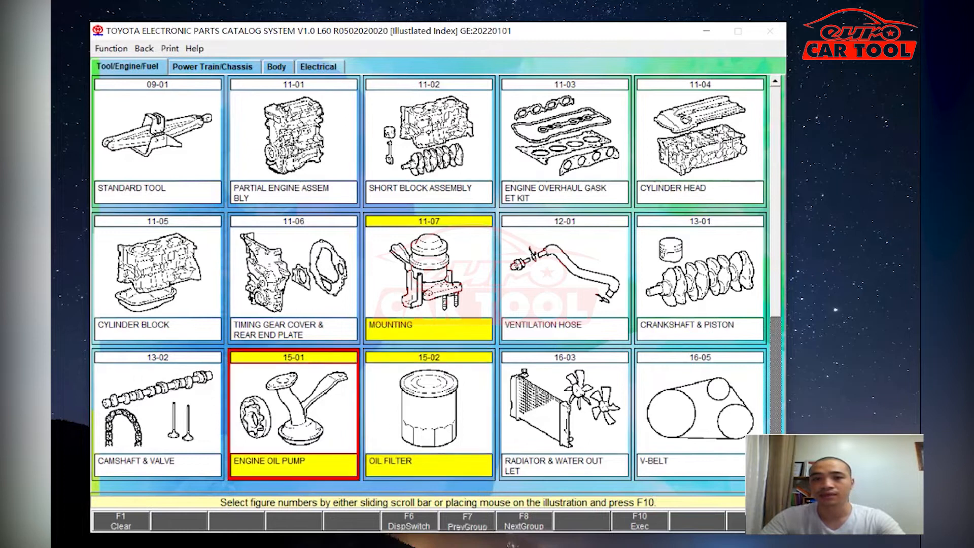
left_click(639, 524)
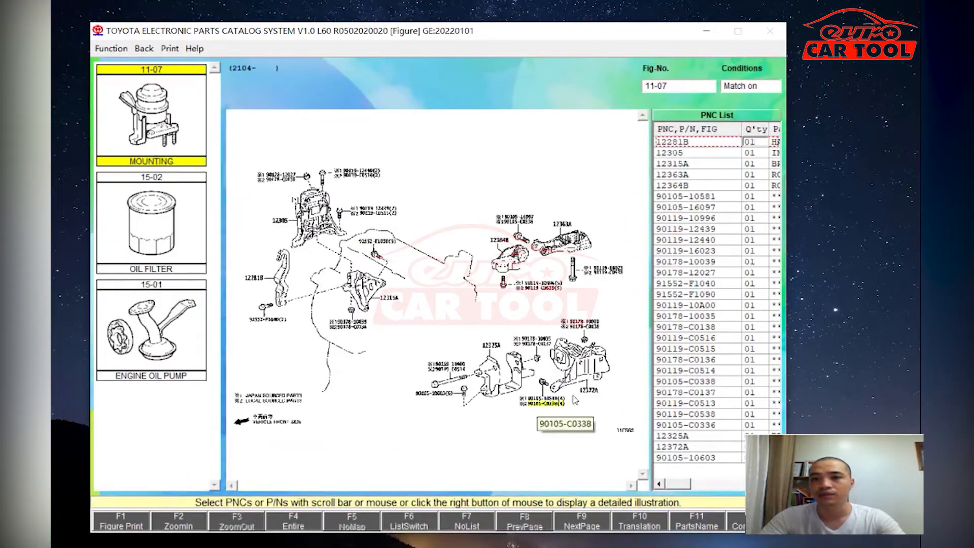
left_click_drag(650, 302, 567, 301)
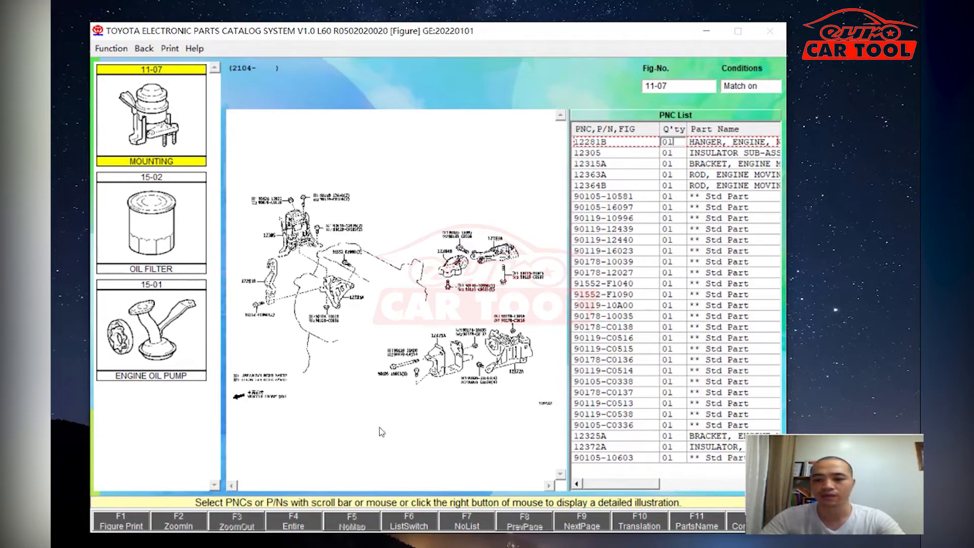
left_click(191, 522)
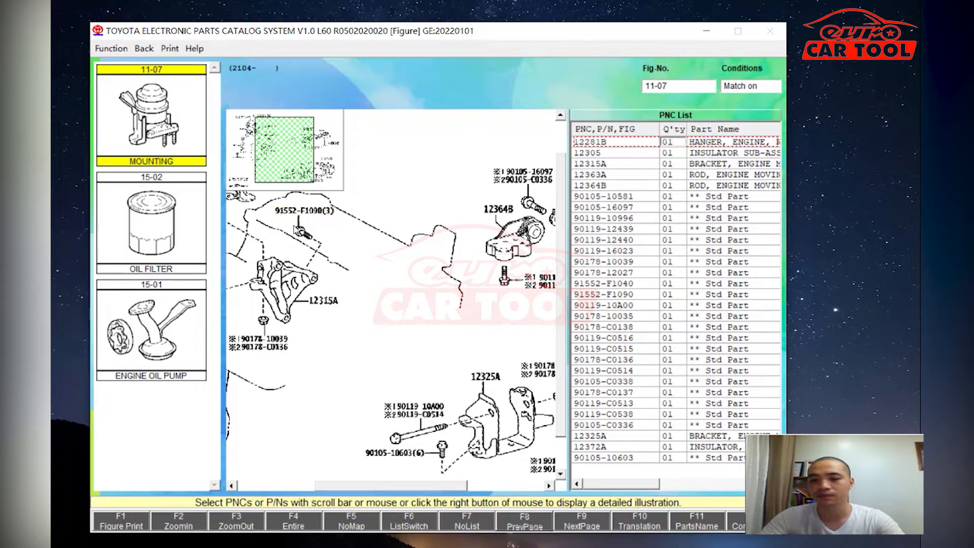
left_click_drag(348, 486, 429, 488)
- Zoom into the 15-02 Oil Filter figure and locate filter 15601 in its parts list
left_click(164, 221)
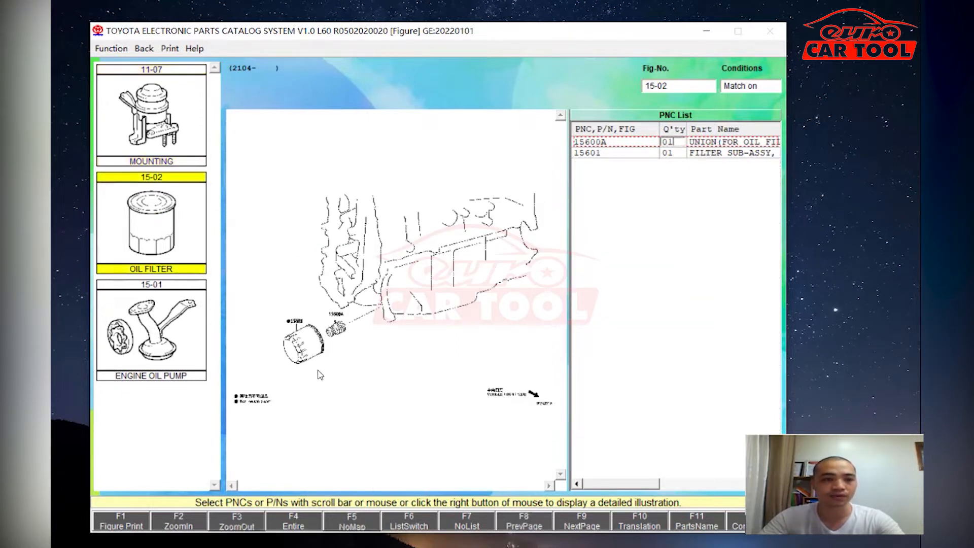
left_click(180, 522)
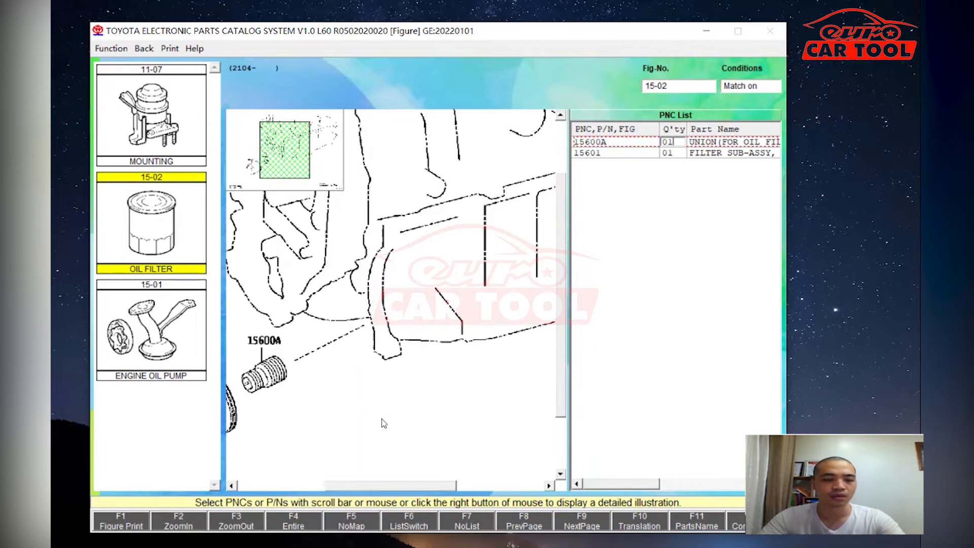
left_click_drag(379, 494, 331, 499)
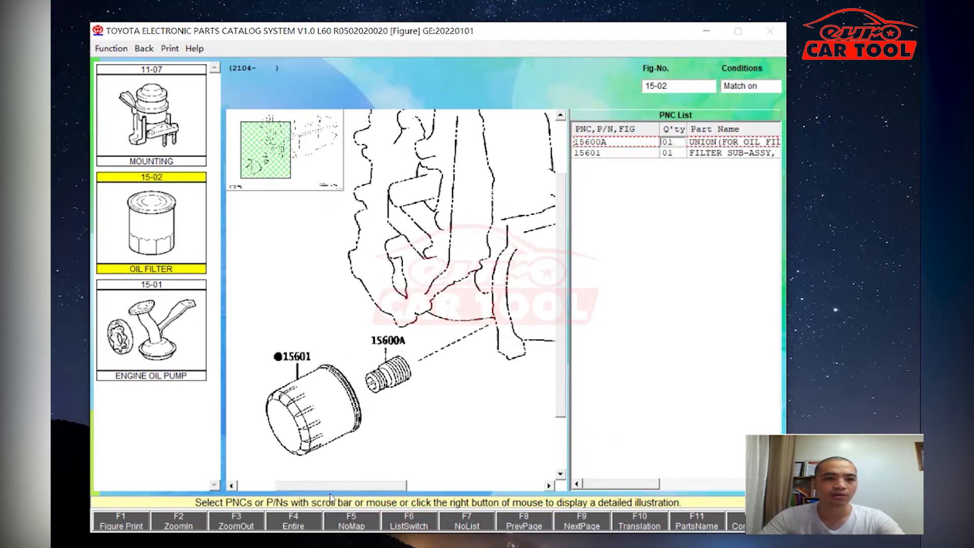
left_click(293, 358)
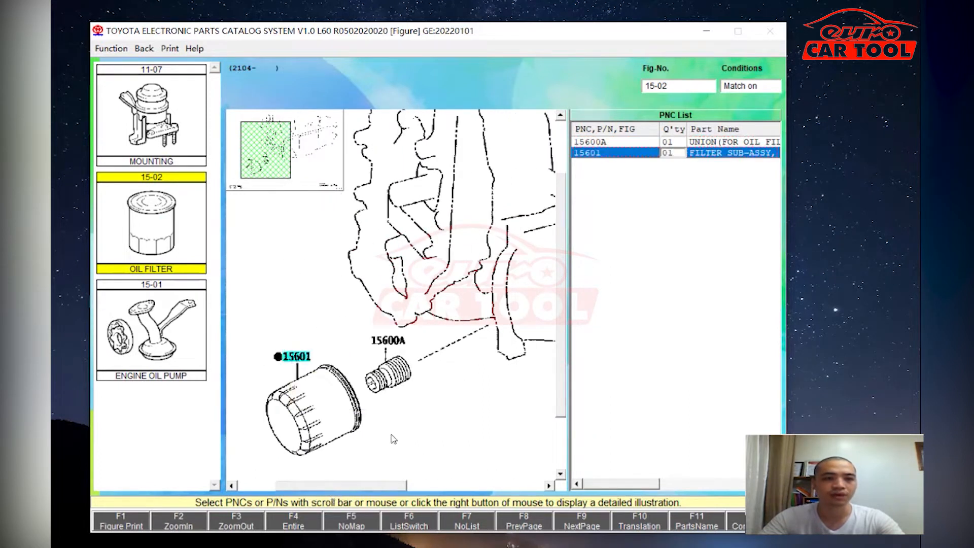
- Zoom into the 15-01 Engine Oil Pump figure and select part 13565A
left_click(152, 336)
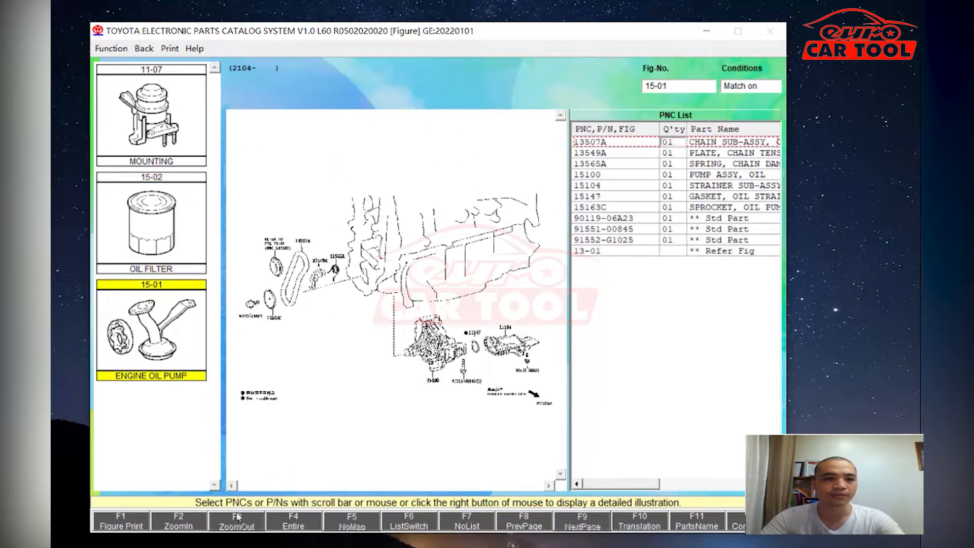
left_click(179, 521)
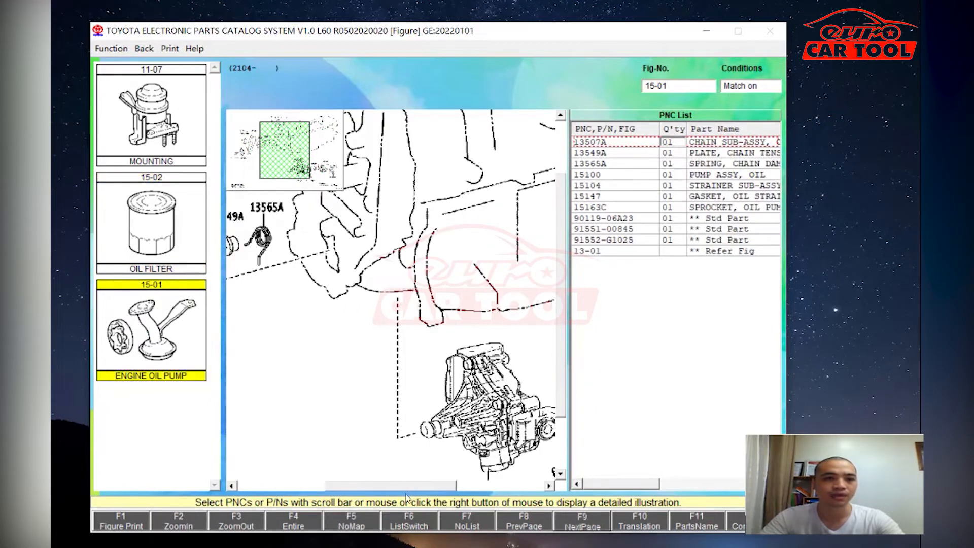
left_click_drag(419, 489, 487, 488)
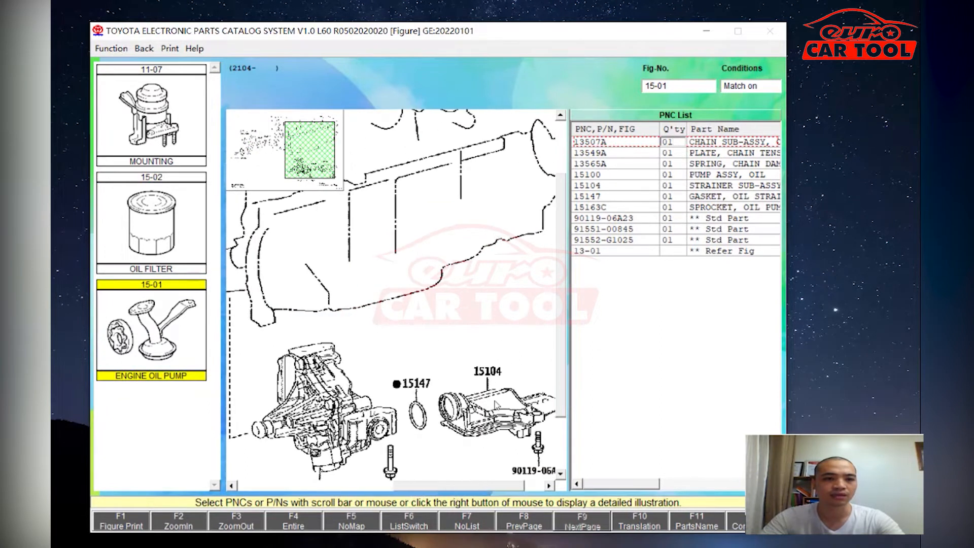
left_click(714, 165)
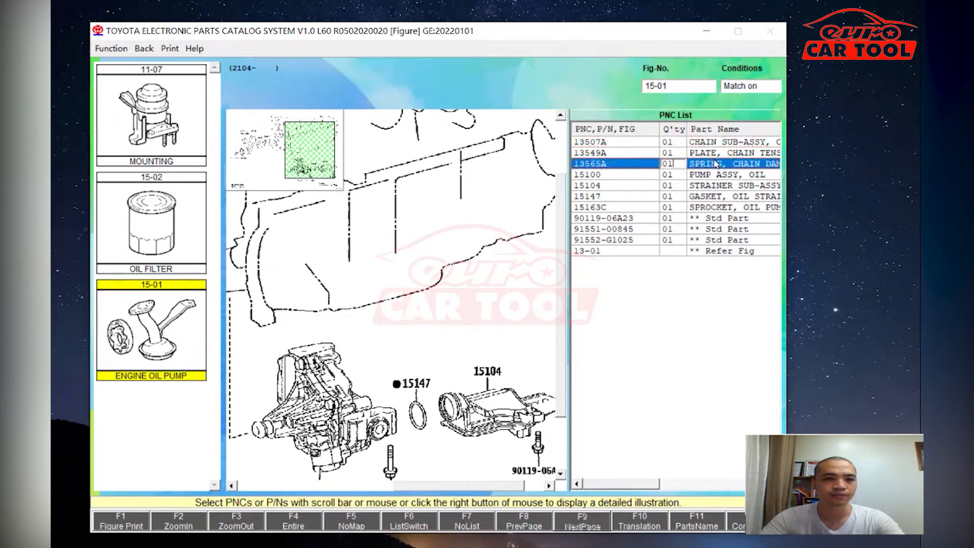
left_click(613, 167)
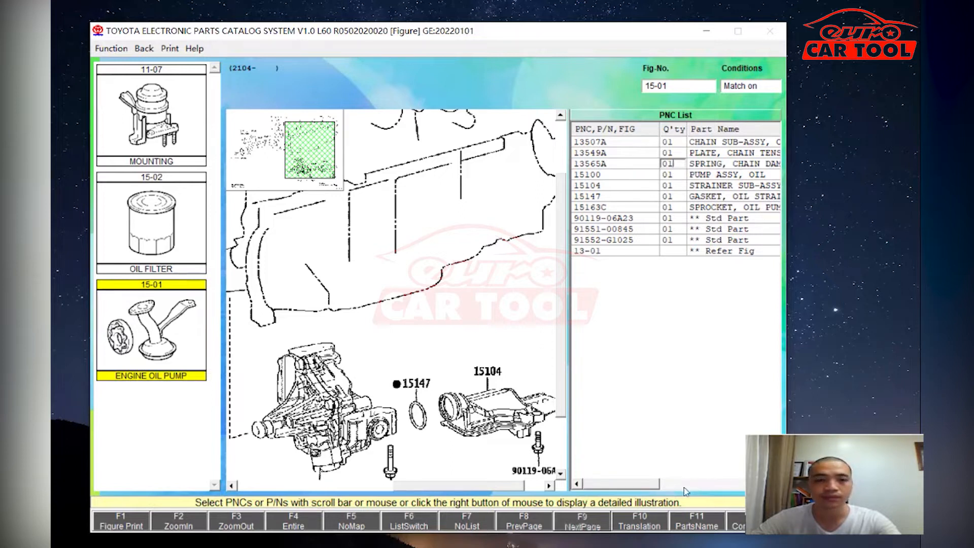
left_click(640, 521)
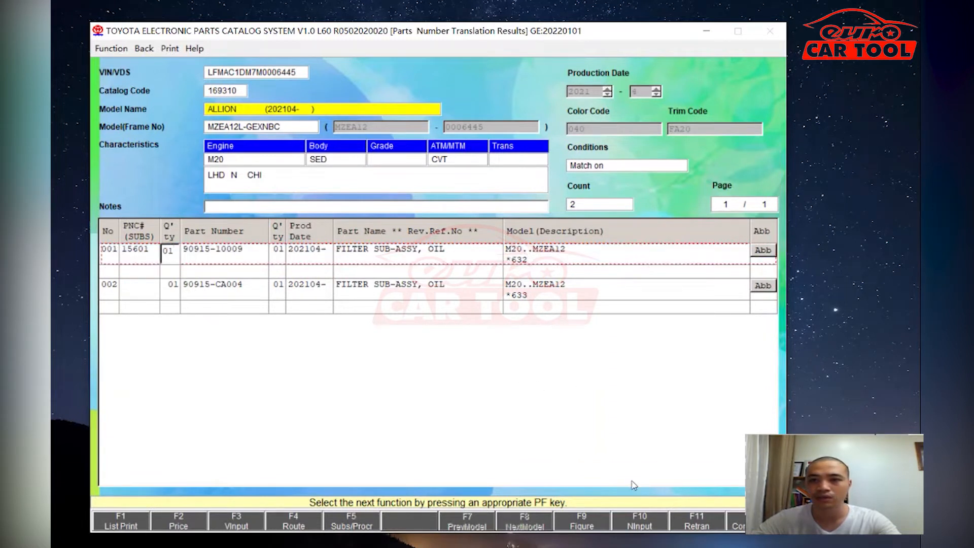
left_click(629, 518)
left_click(406, 264)
left_click(440, 284)
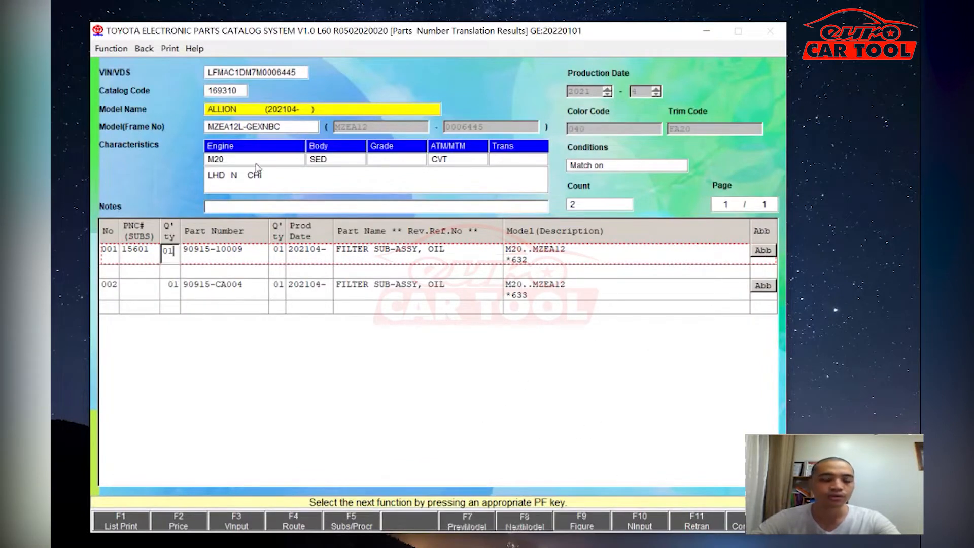
key("F9")
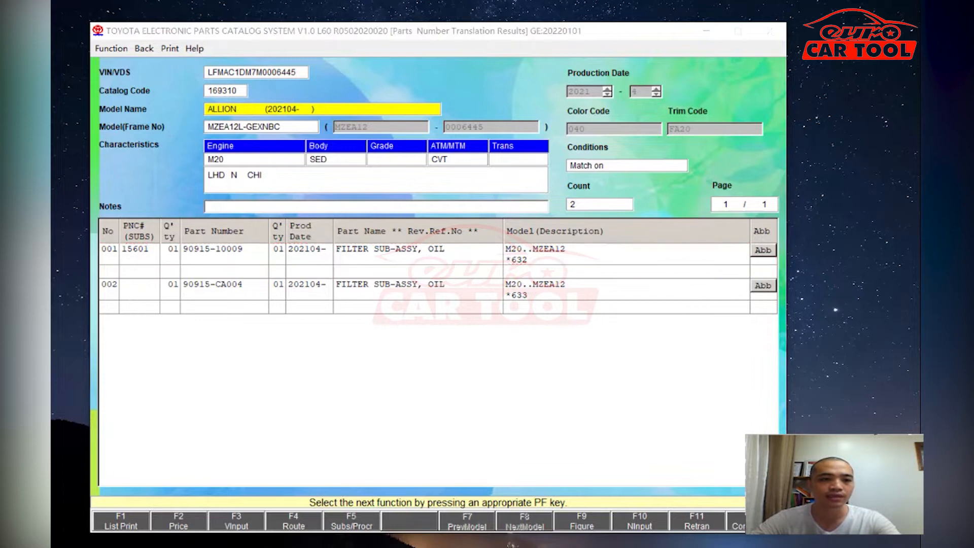
- Leave the translation results and return to the catalog's Main Menu
left_click(443, 362)
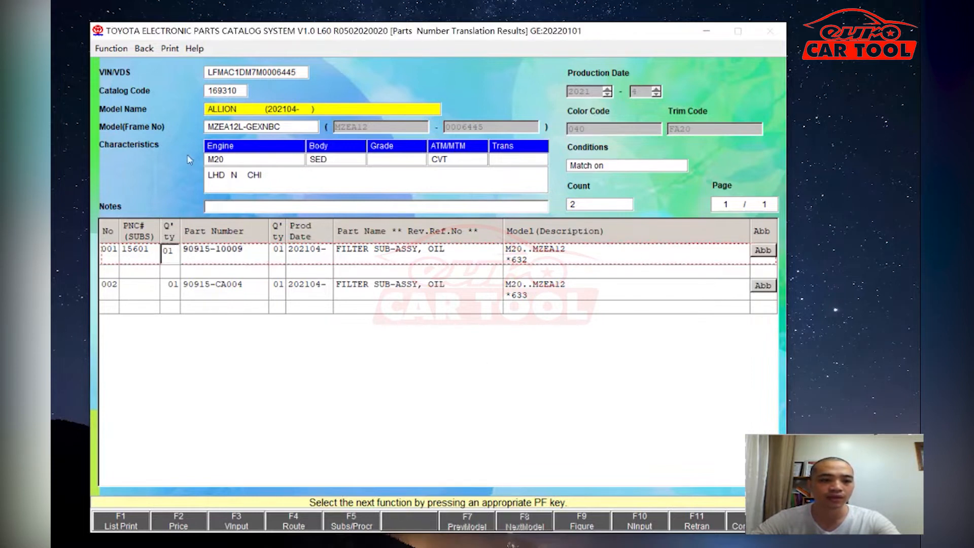
left_click(144, 48)
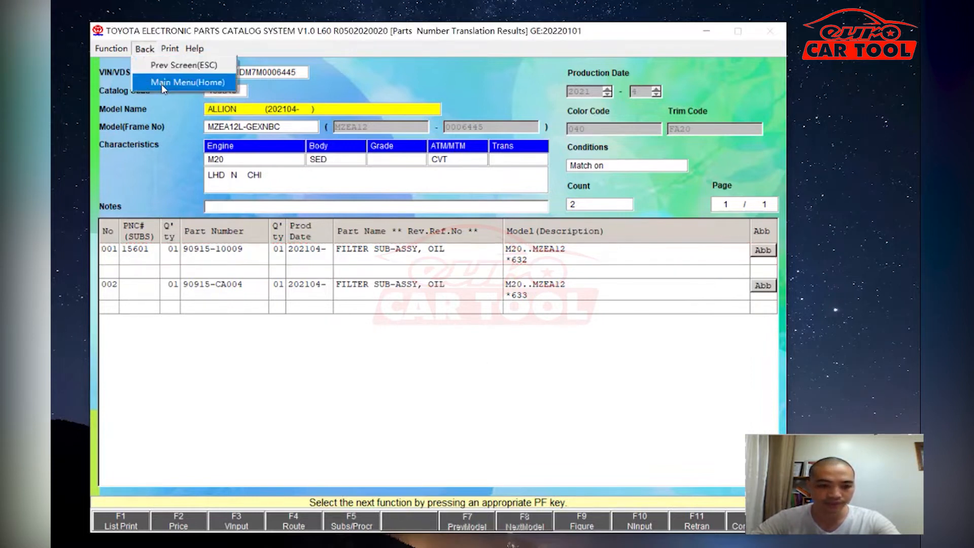
left_click(163, 82)
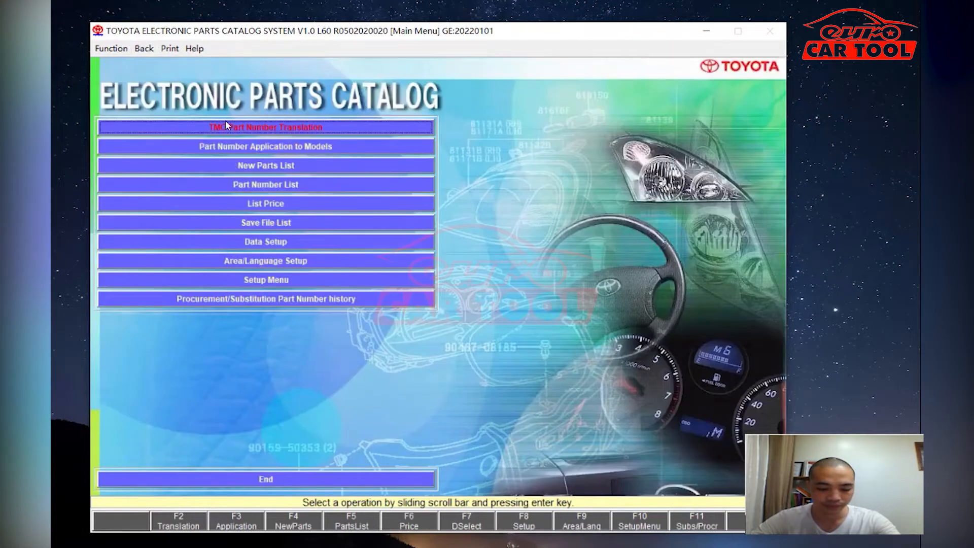
left_click(226, 147)
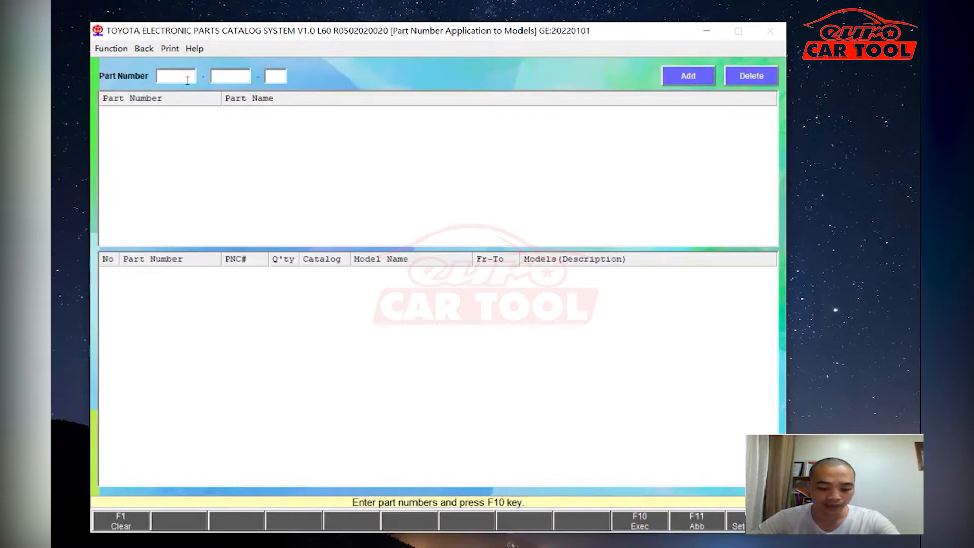
left_click(187, 80)
type("90915")
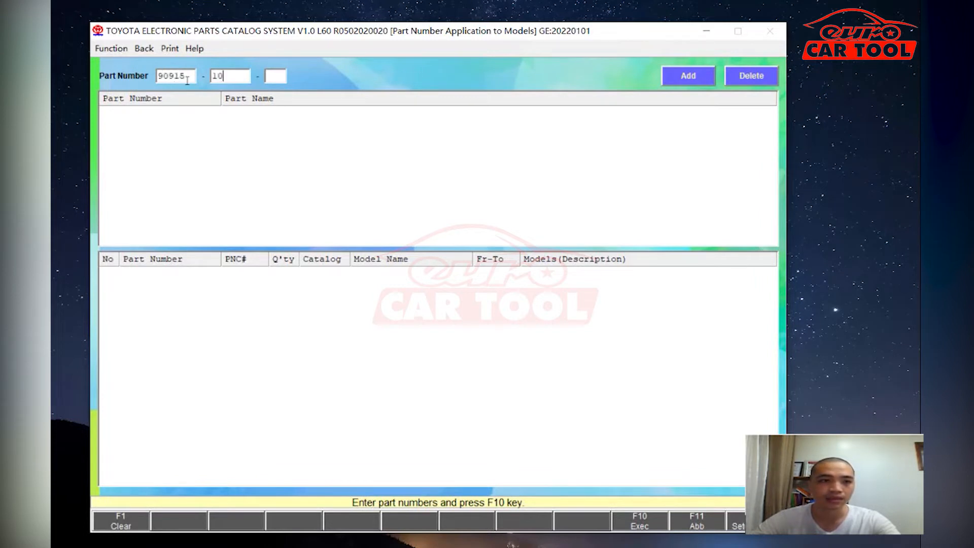
key("Return")
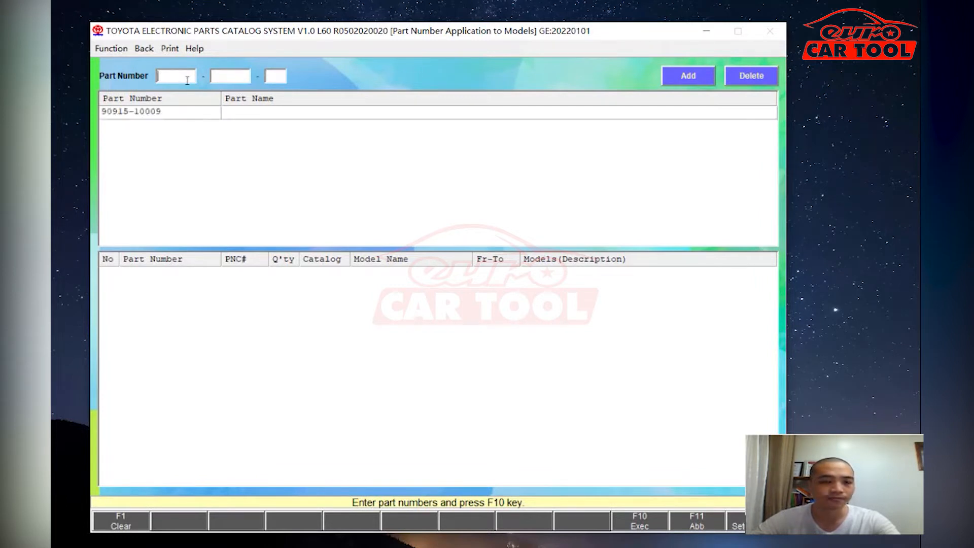
left_click(166, 112)
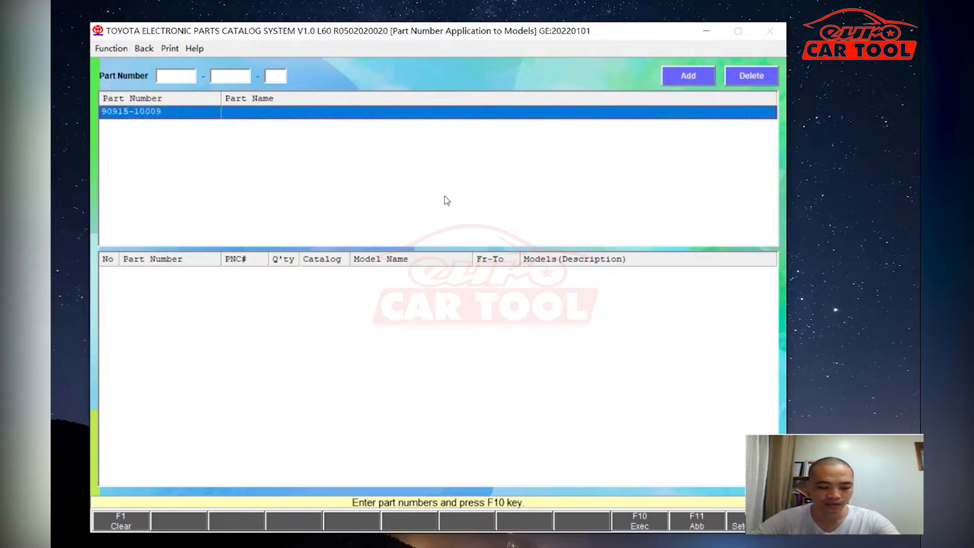
left_click(643, 523)
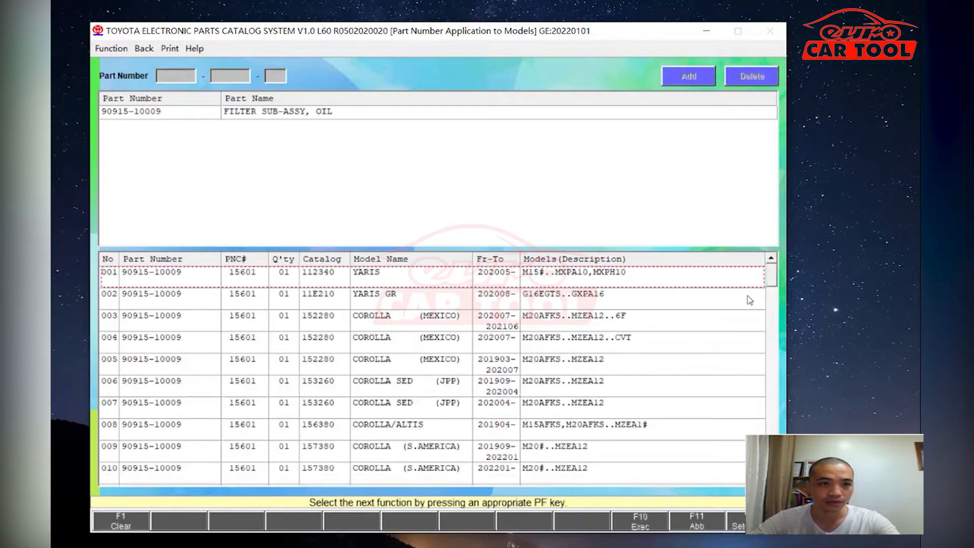
left_click_drag(774, 278, 753, 374)
left_click(573, 378)
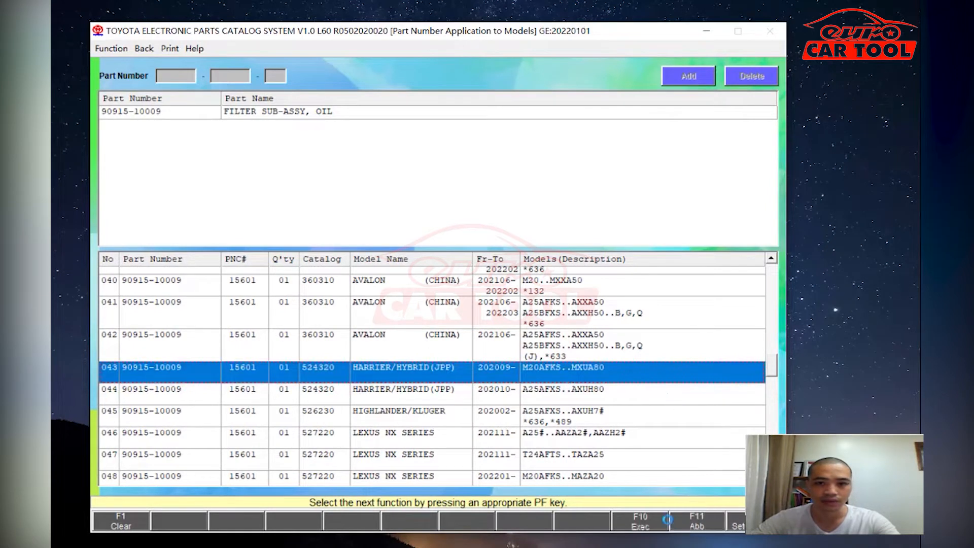
- Close Abbreviation and Data Setup (record A1 only), then reopen the vehicle lookup from Main Menu
left_click(411, 162)
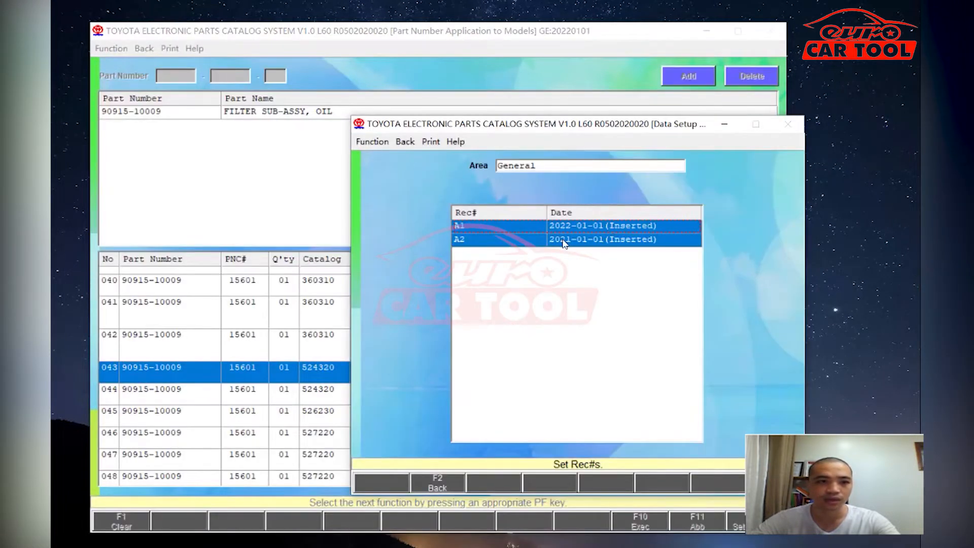
left_click(564, 242)
left_click(405, 142)
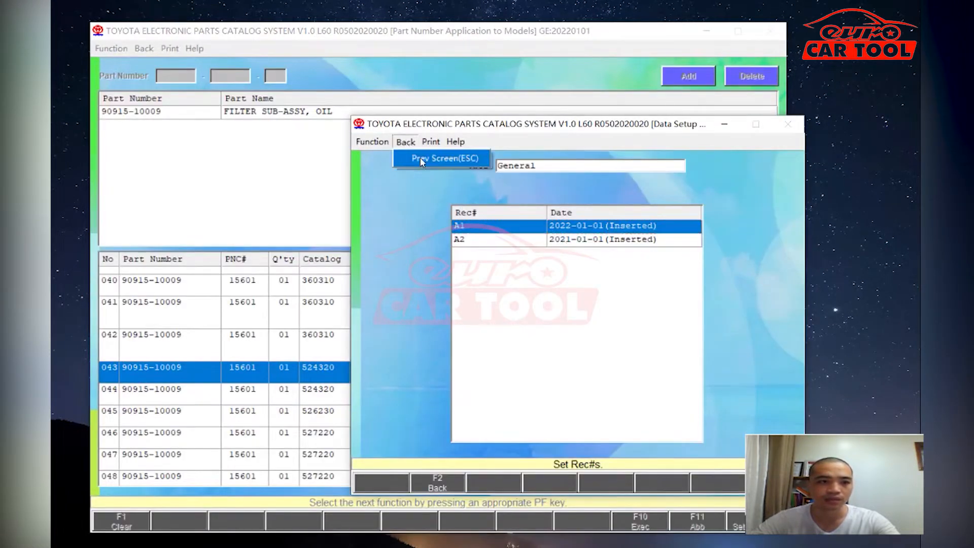
left_click(421, 159)
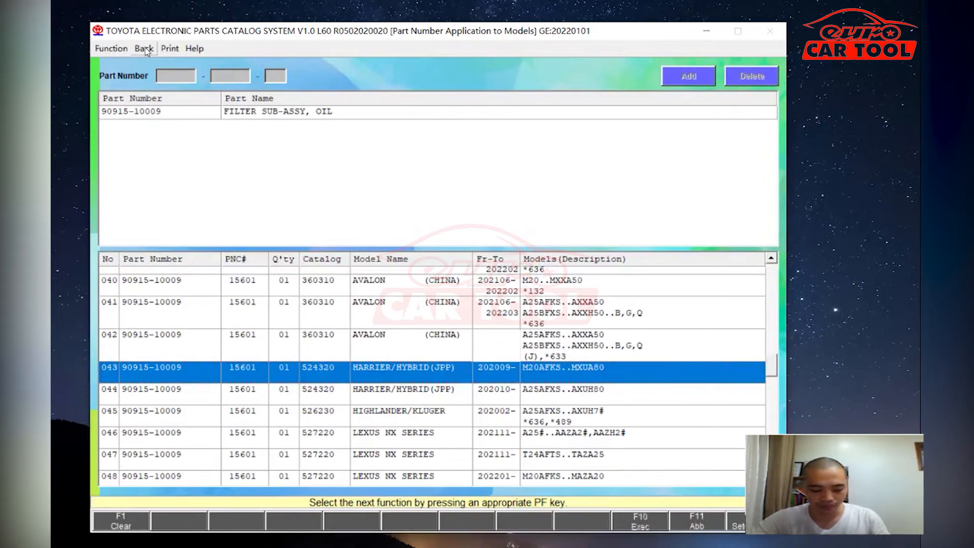
left_click(144, 49)
left_click(164, 76)
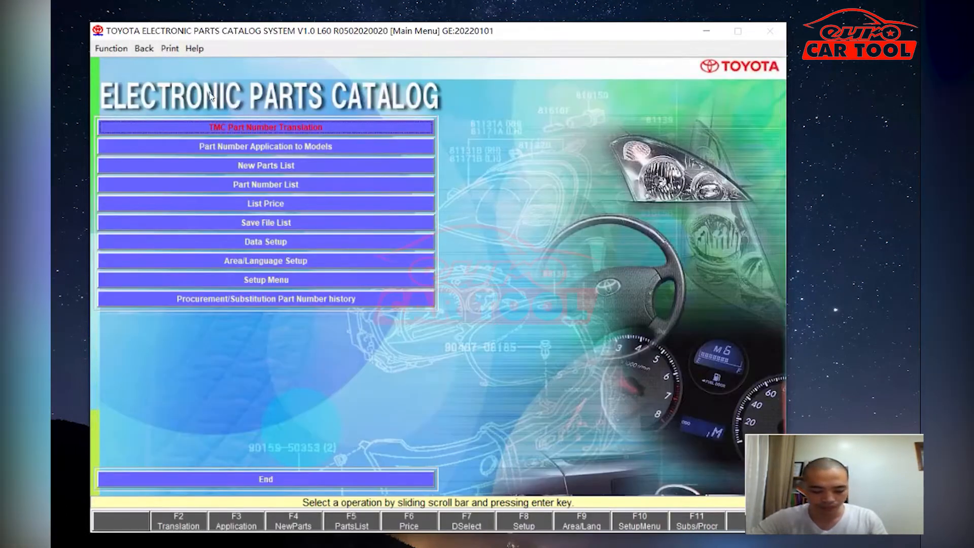
left_click(284, 129)
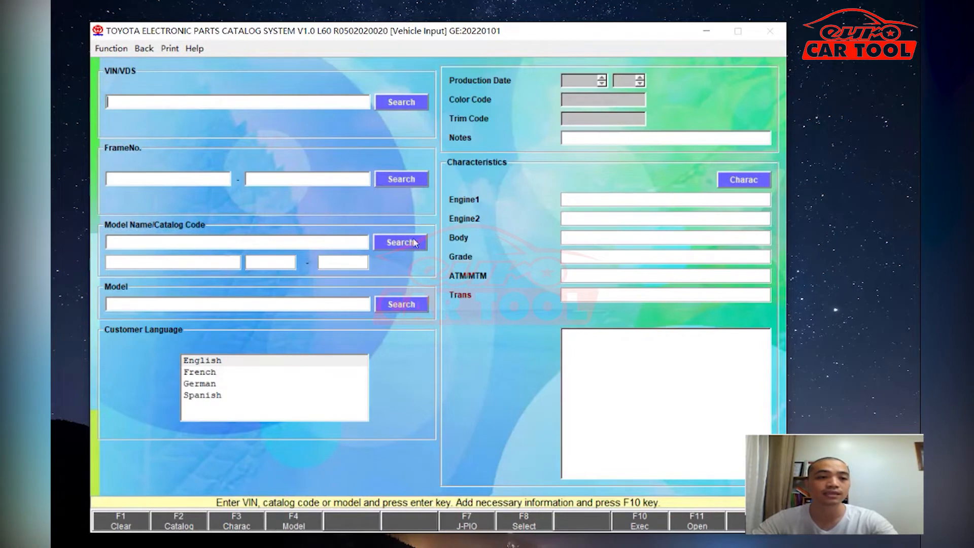
- List all catalogs, scroll down to LEXUS LX600/500D catalog 792270 and load it
left_click(400, 244)
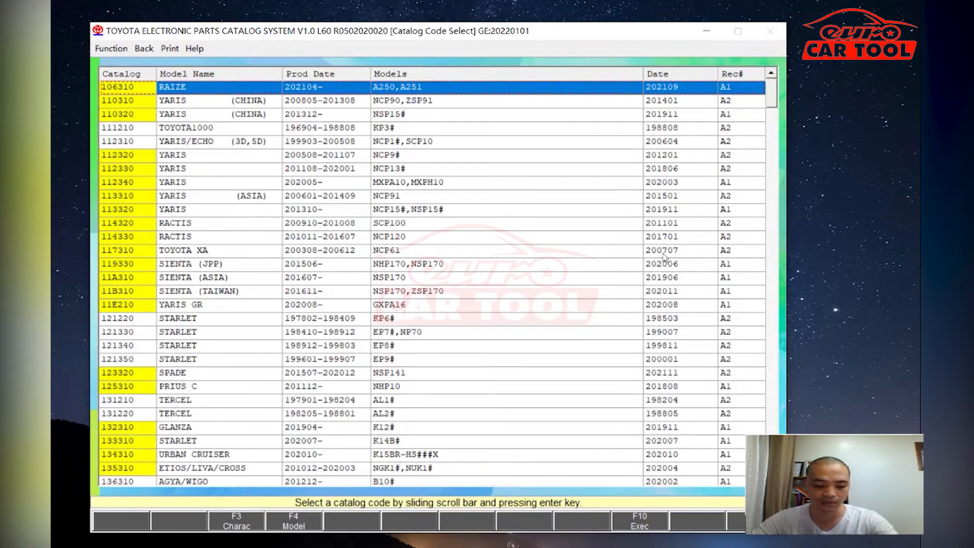
scroll(431, 283, "down", 5)
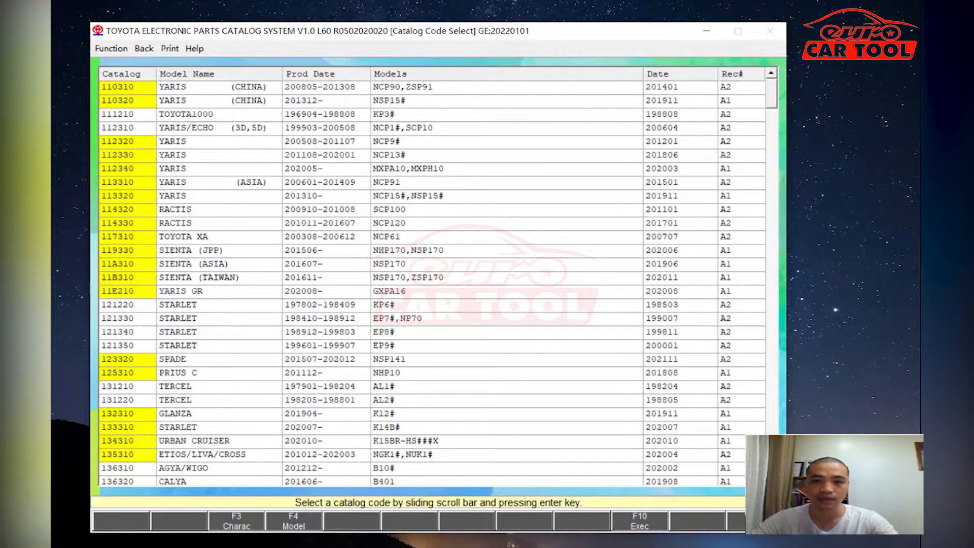
scroll(431, 283, "down", 6)
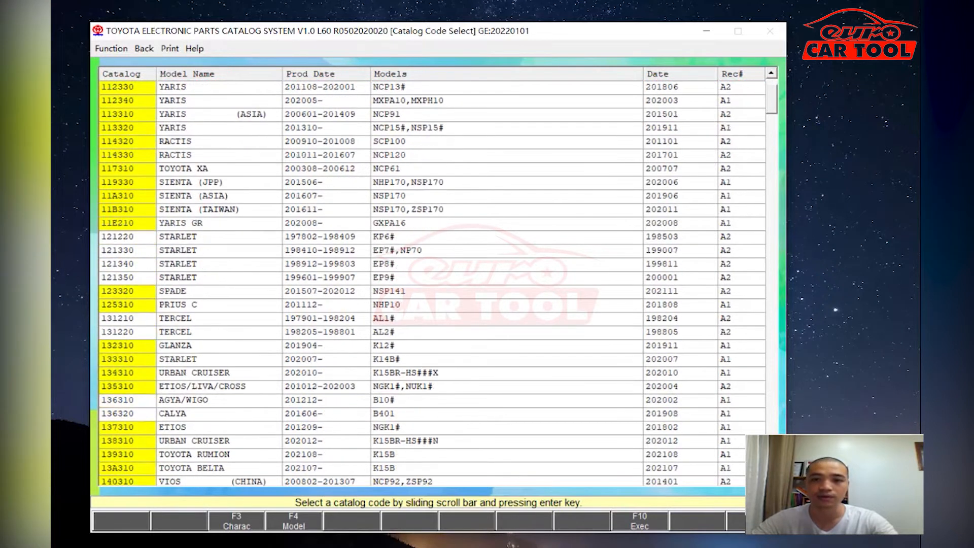
scroll(431, 283, "down", 6)
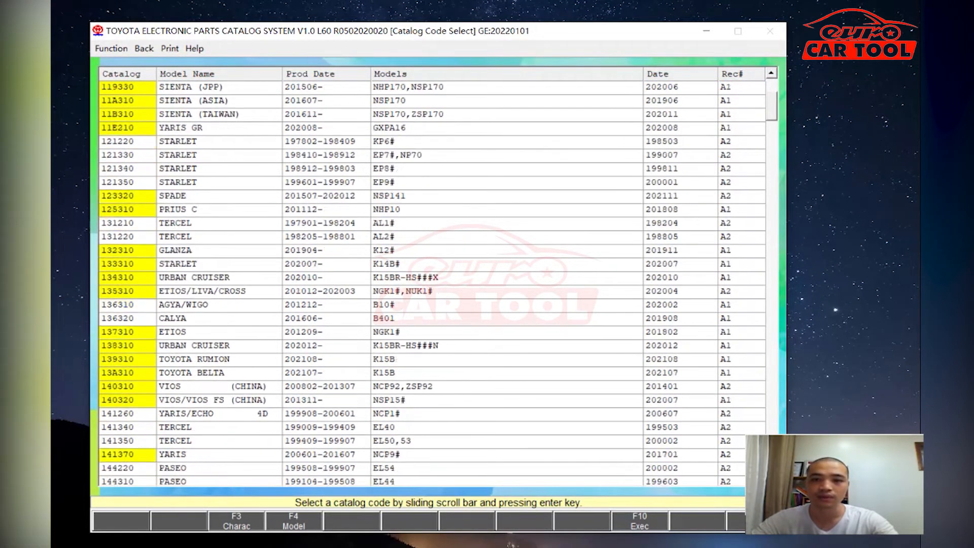
scroll(431, 283, "down", 7)
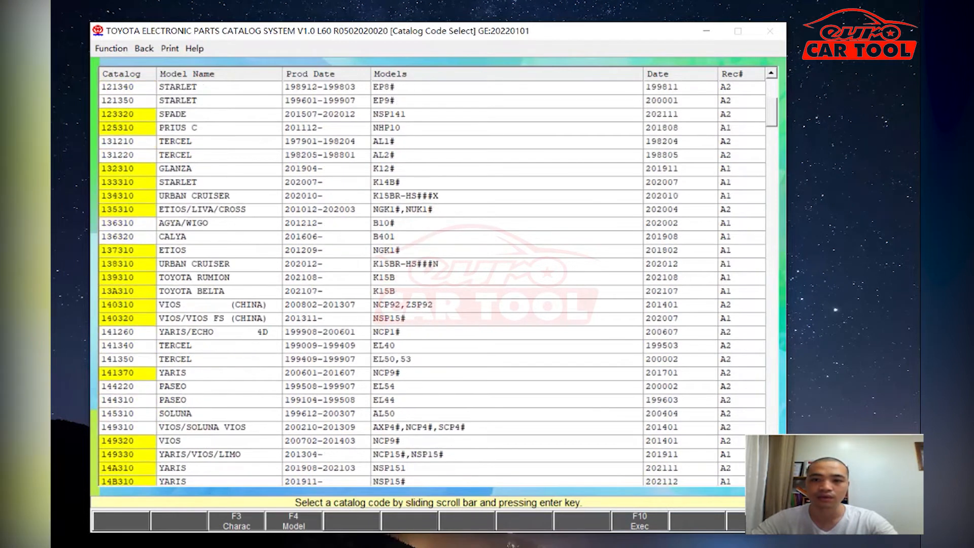
scroll(431, 283, "down", 10)
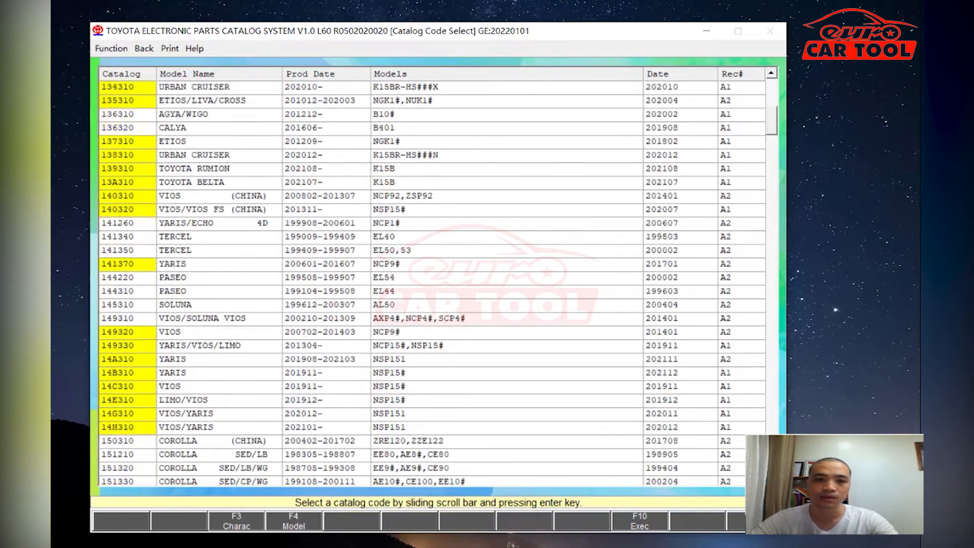
scroll(431, 283, "down", 12)
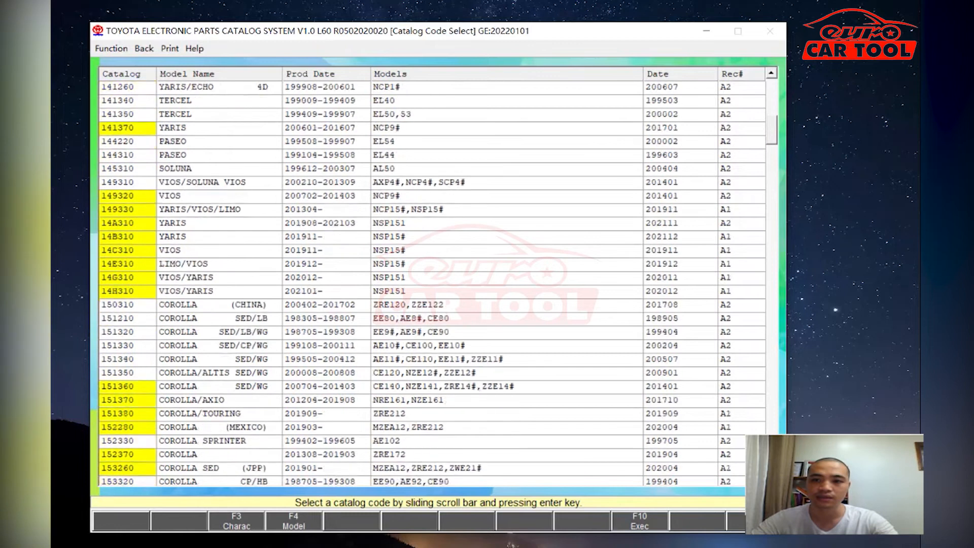
scroll(431, 318, "down", 10)
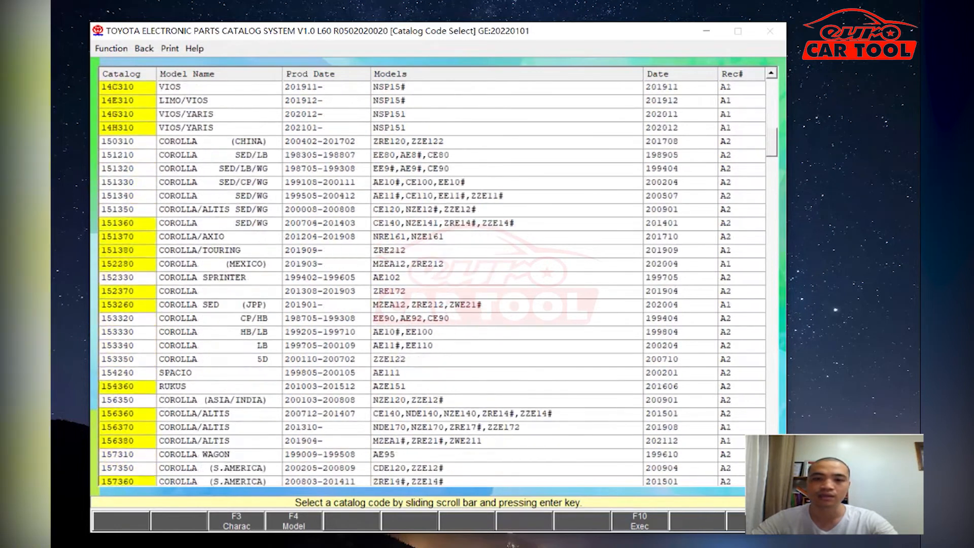
scroll(431, 318, "down", 11)
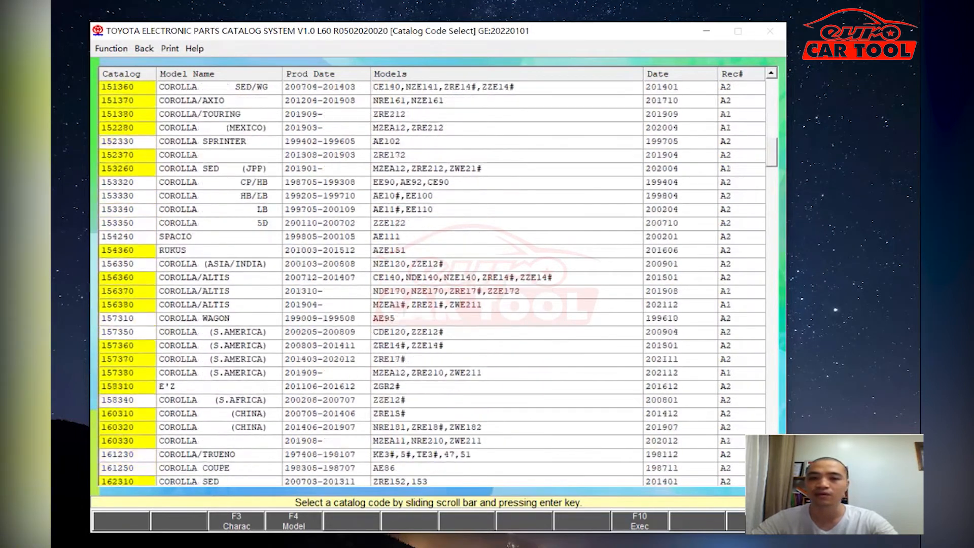
scroll(431, 283, "down", 8)
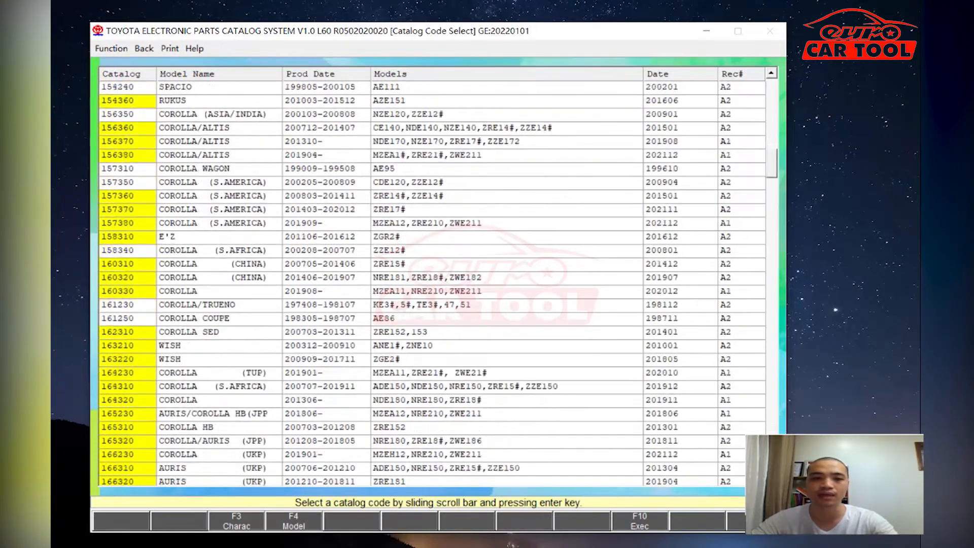
scroll(431, 278, "down", 4)
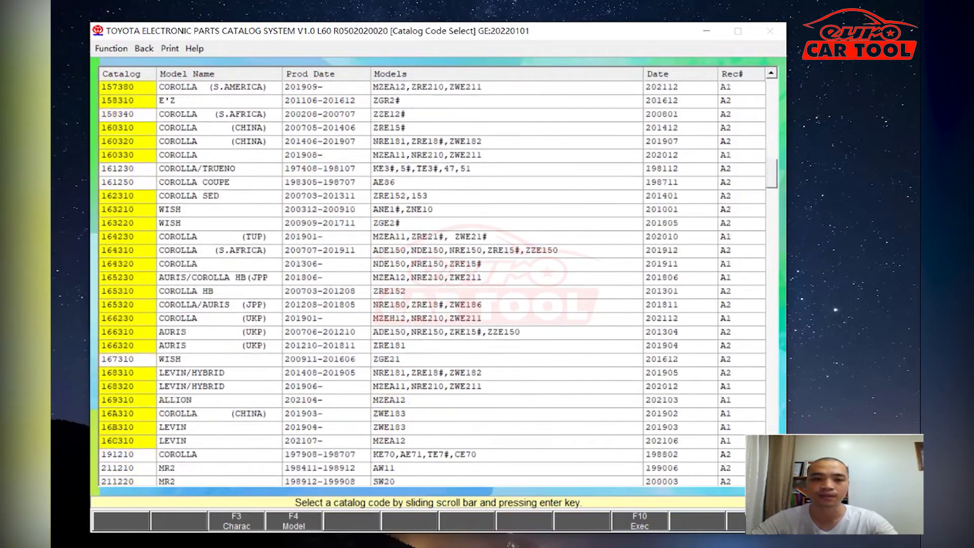
scroll(431, 279, "down", 2)
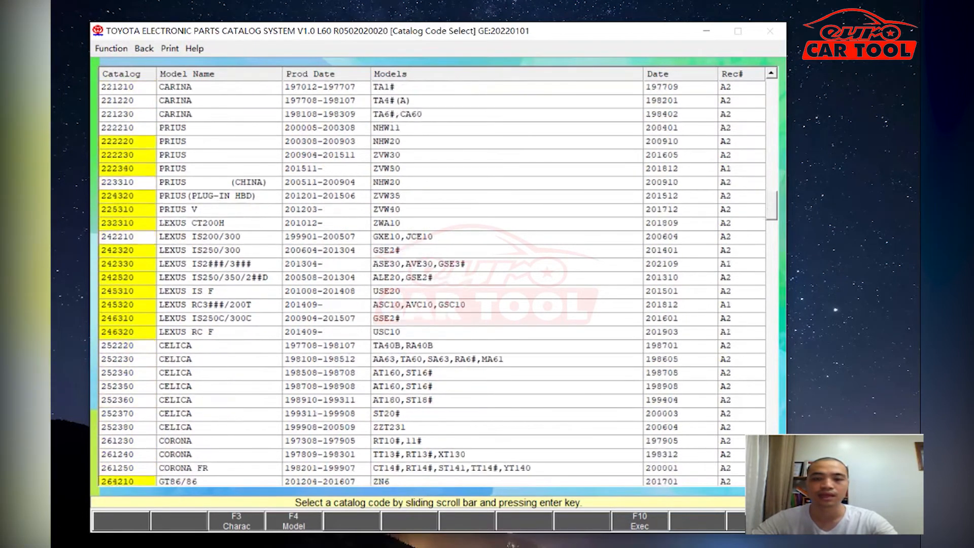
scroll(431, 279, "down", 1)
scroll(431, 279, "down", 3)
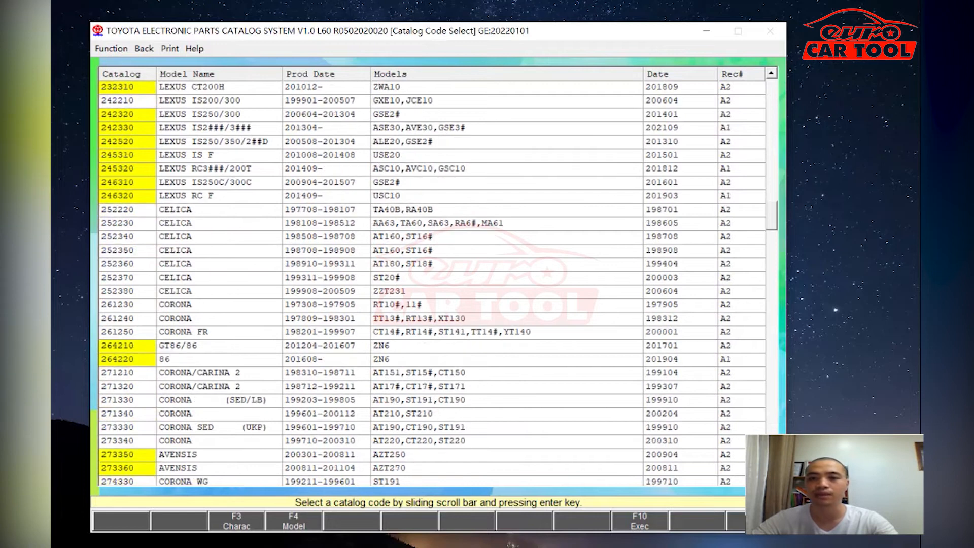
scroll(431, 279, "down", 3)
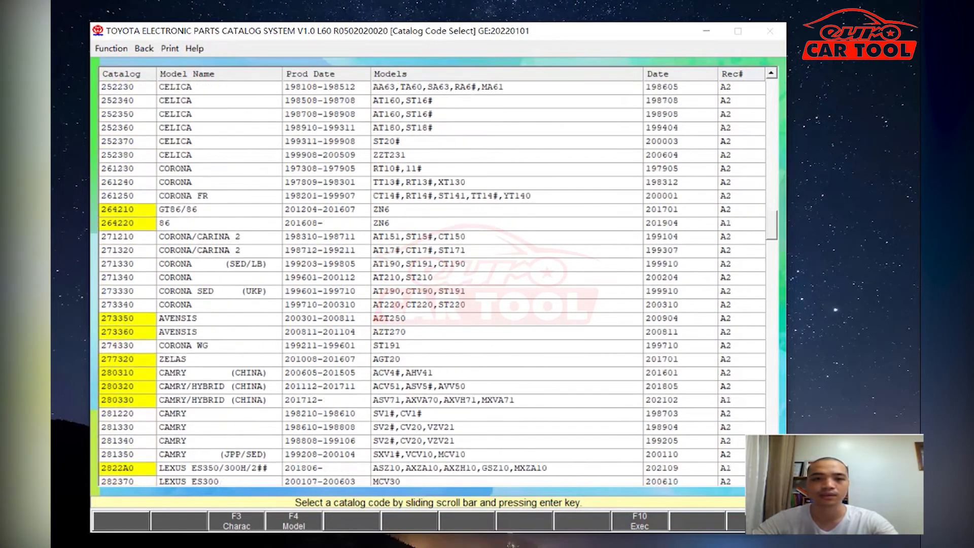
scroll(431, 279, "down", 3)
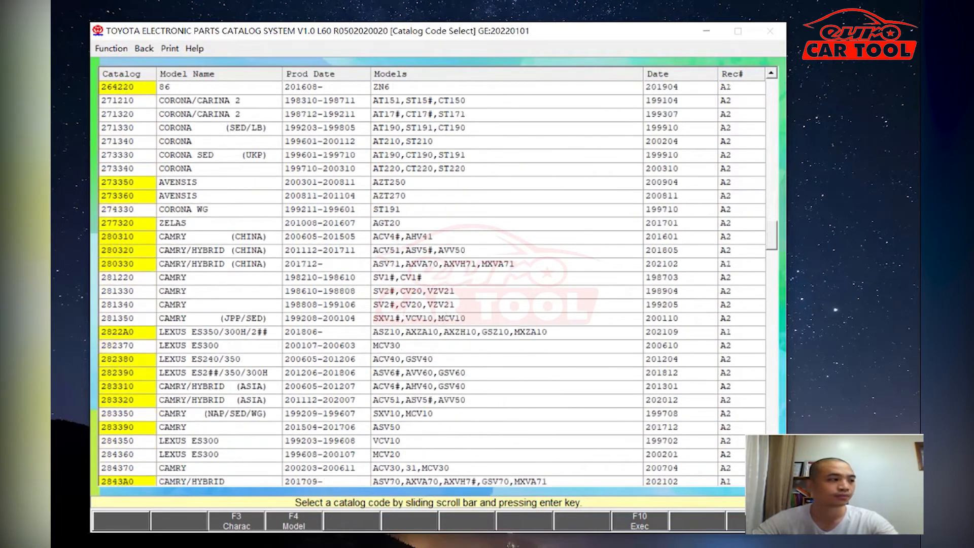
scroll(431, 279, "down", 3)
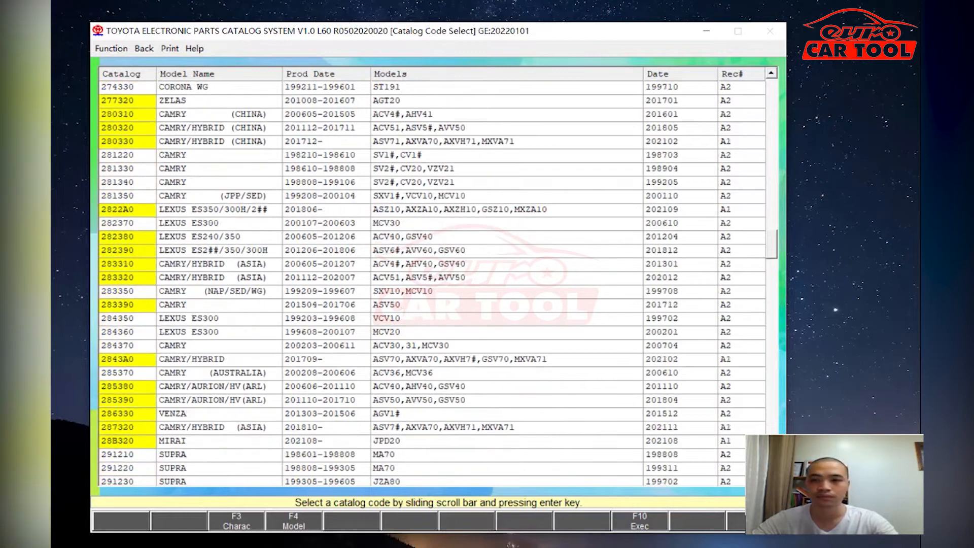
scroll(431, 279, "down", 3)
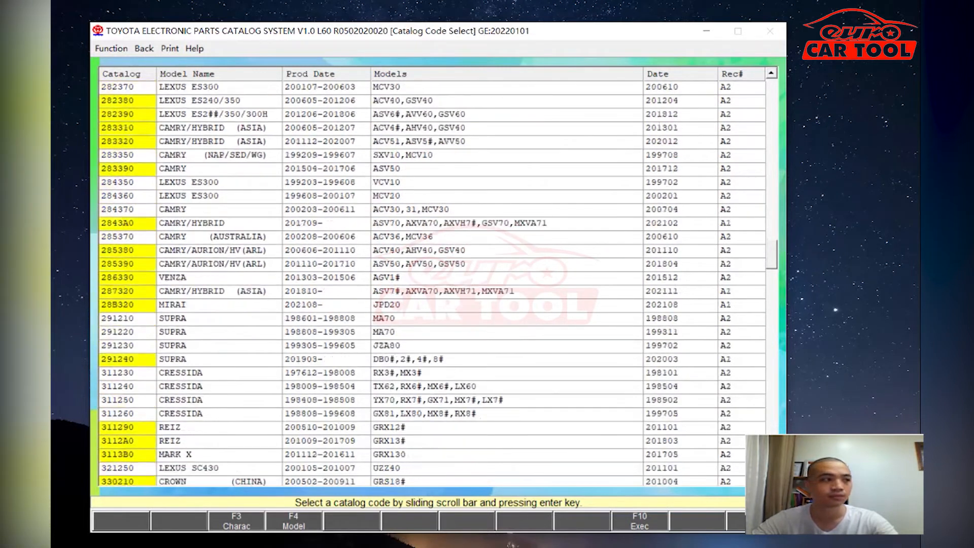
scroll(431, 279, "down", 2)
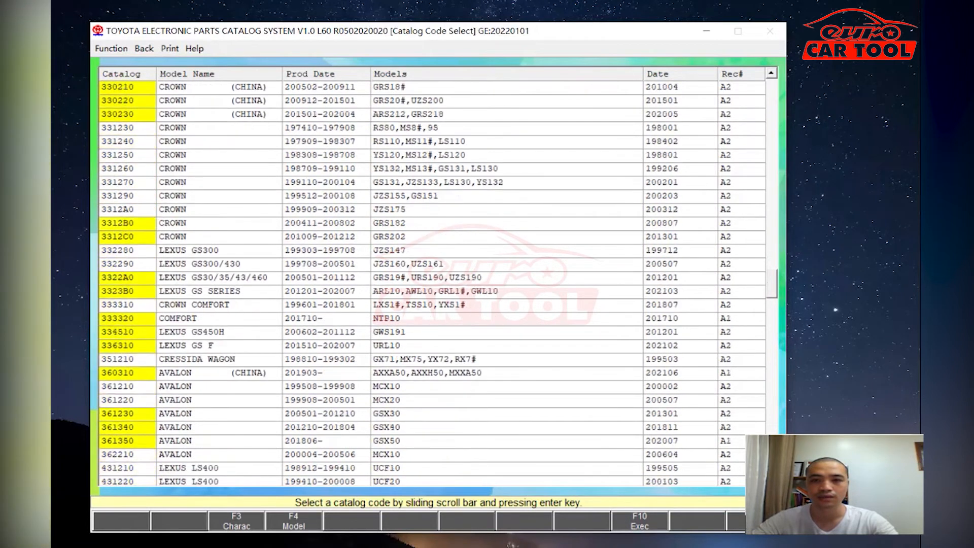
scroll(431, 279, "down", 2)
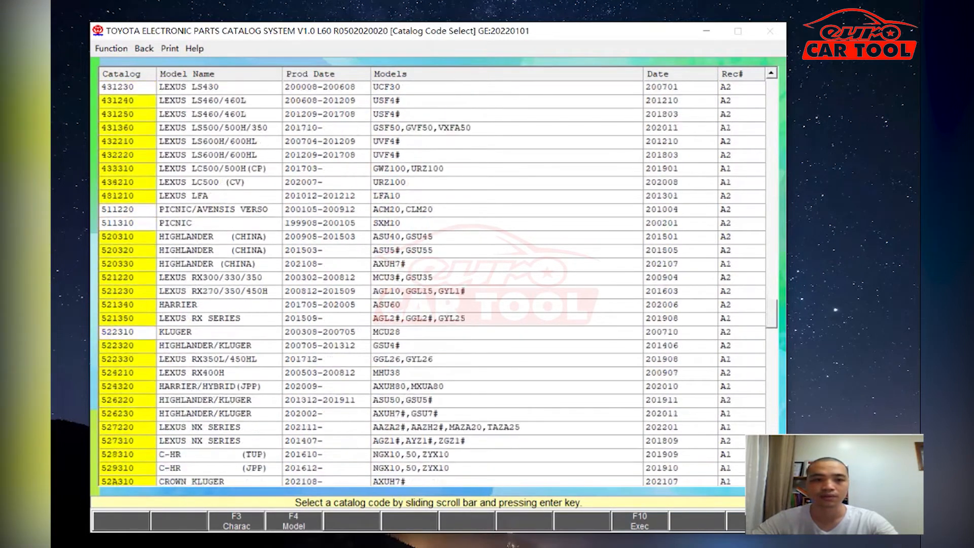
scroll(431, 279, "down", 4)
scroll(431, 279, "down", 4)
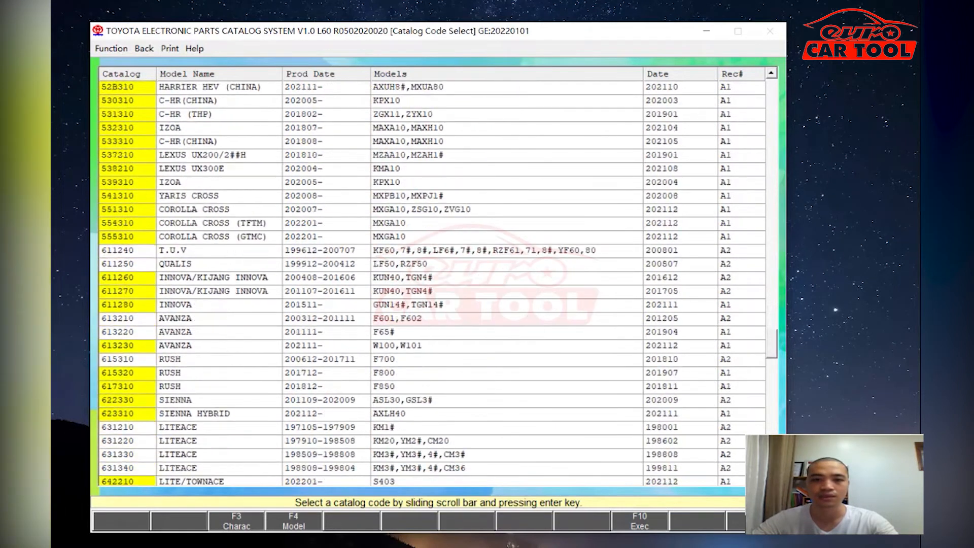
scroll(431, 279, "down", 4)
scroll(432, 279, "down", 2)
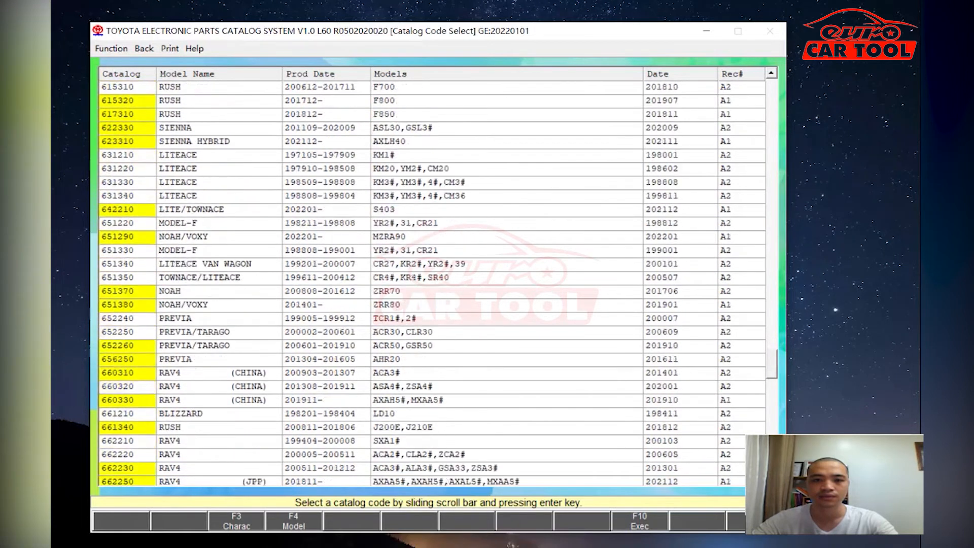
scroll(431, 279, "down", 4)
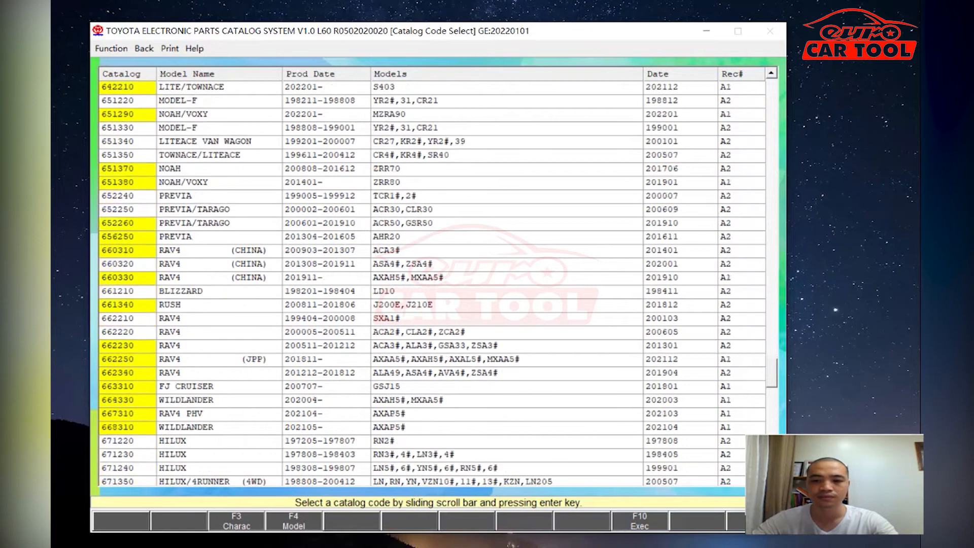
scroll(432, 279, "down", 4)
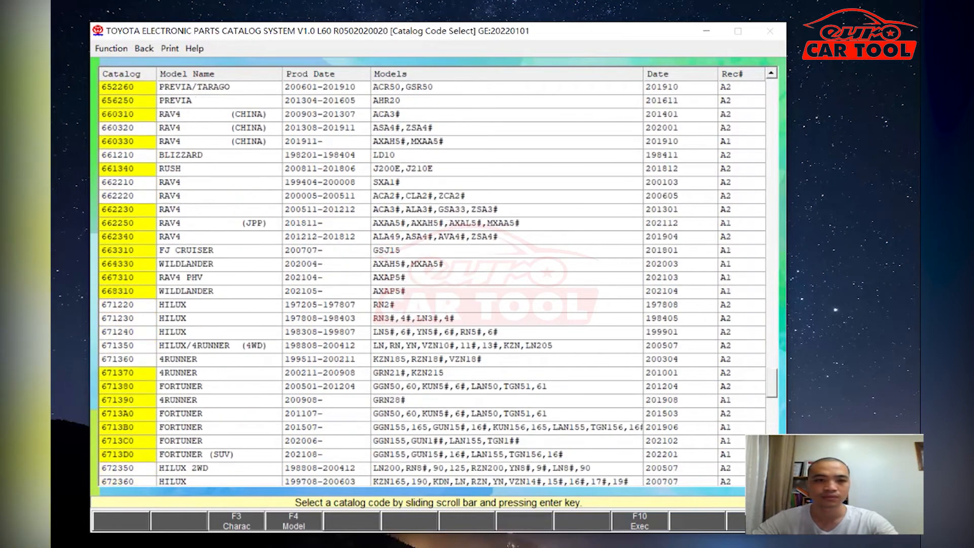
scroll(431, 279, "down", 4)
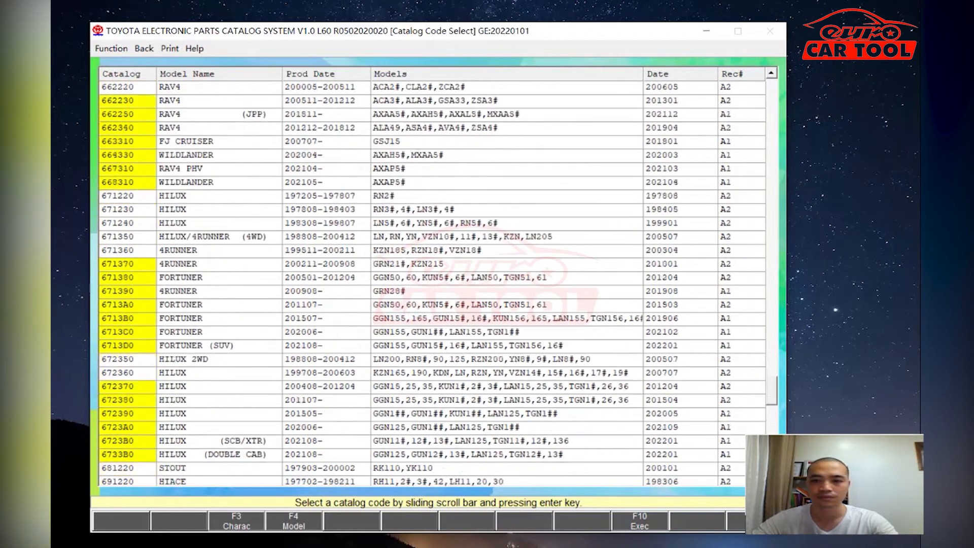
scroll(431, 279, "down", 4)
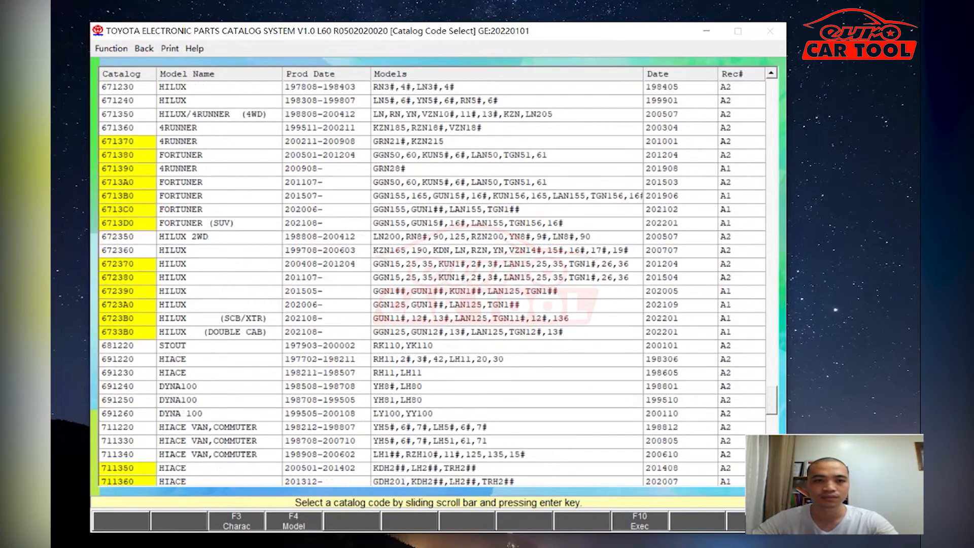
scroll(431, 279, "down", 1)
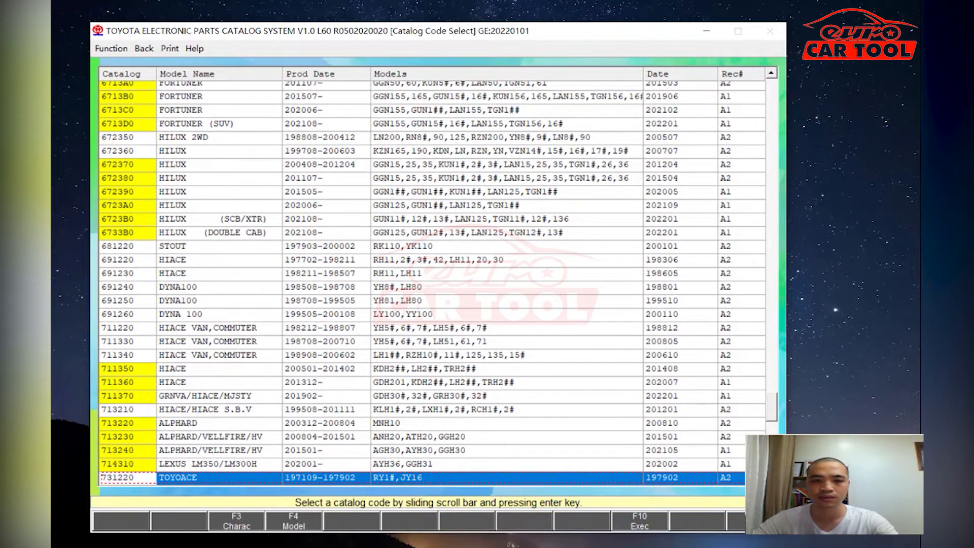
scroll(431, 279, "down", 5)
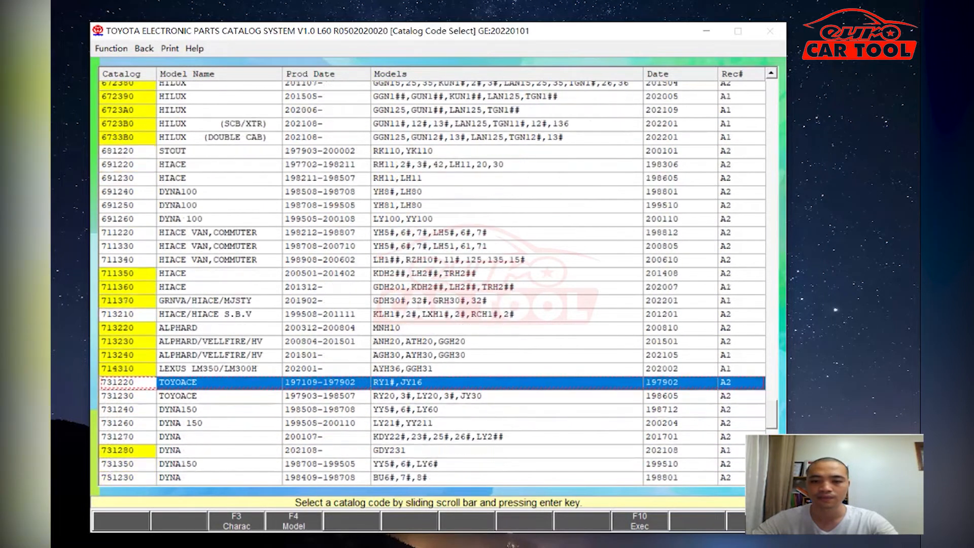
scroll(431, 279, "down", 5)
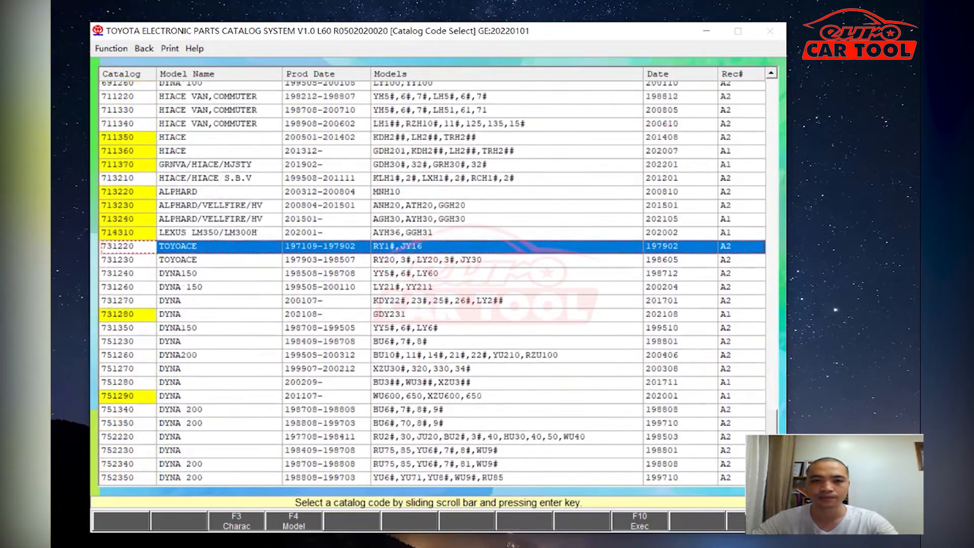
scroll(431, 279, "down", 5)
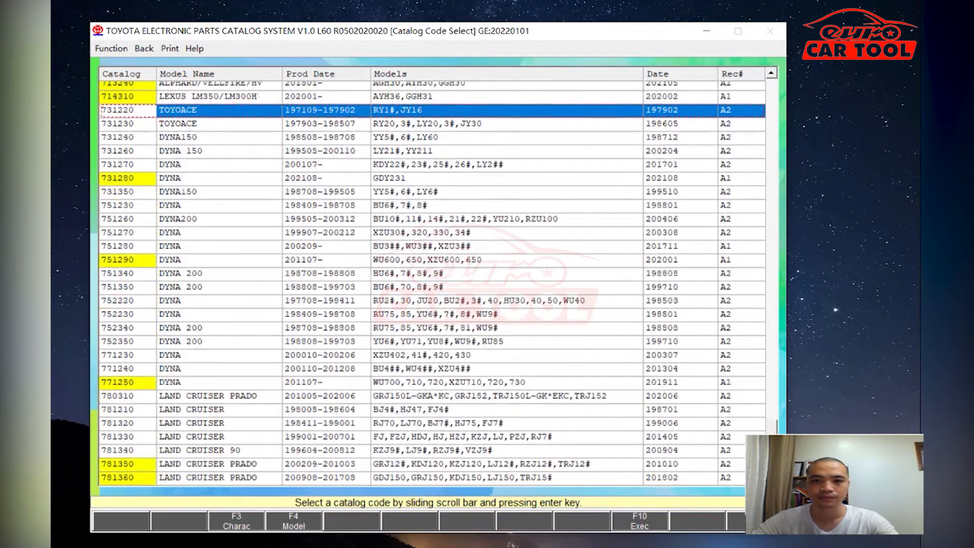
scroll(431, 279, "down", 5)
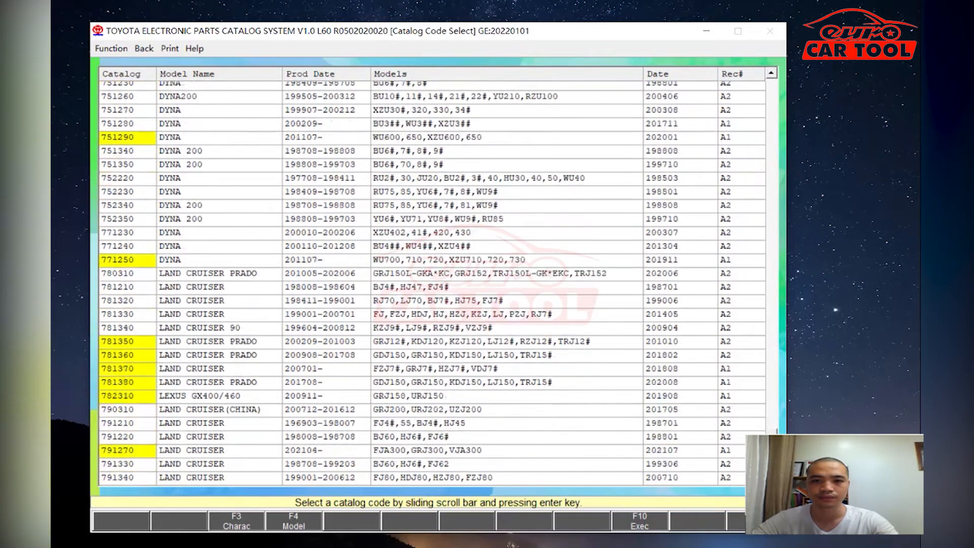
scroll(432, 279, "down", 5)
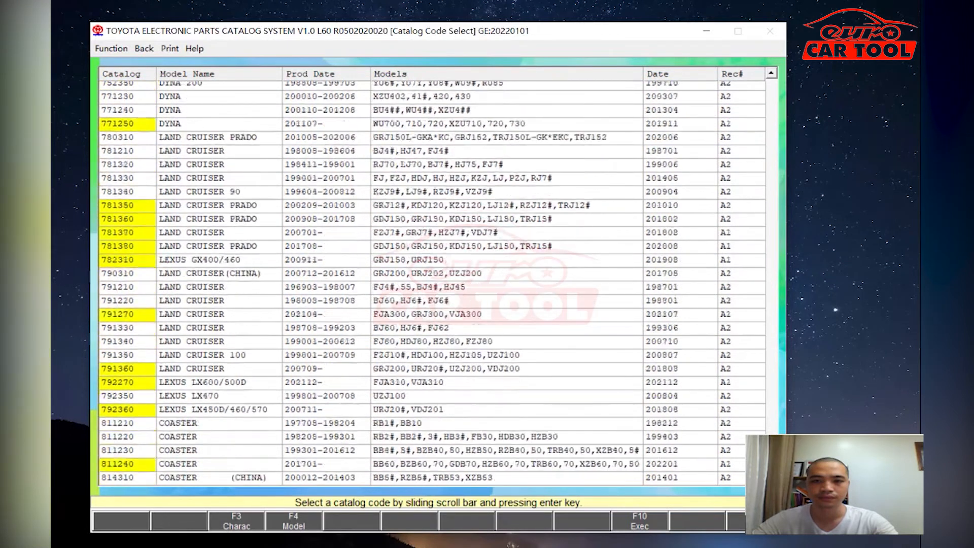
scroll(431, 279, "down", 2)
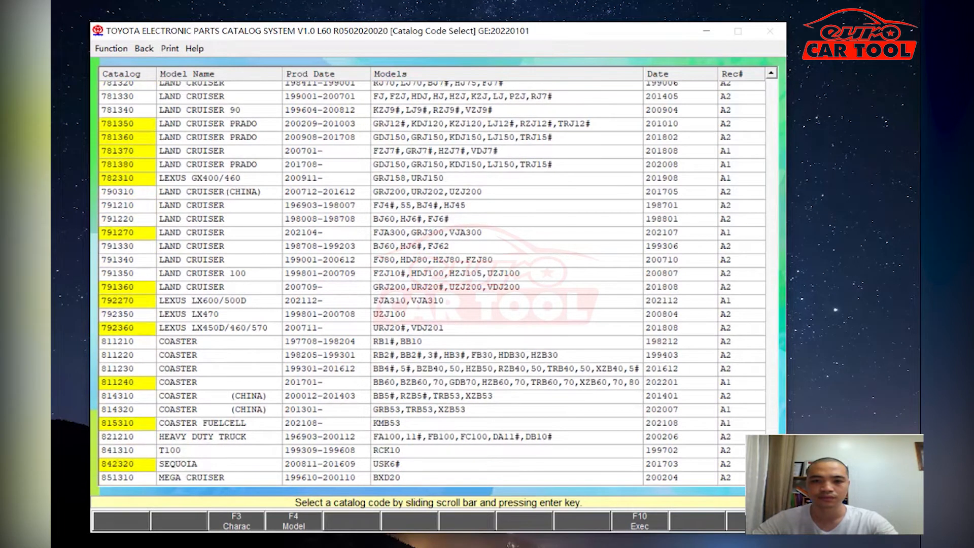
left_click(293, 305)
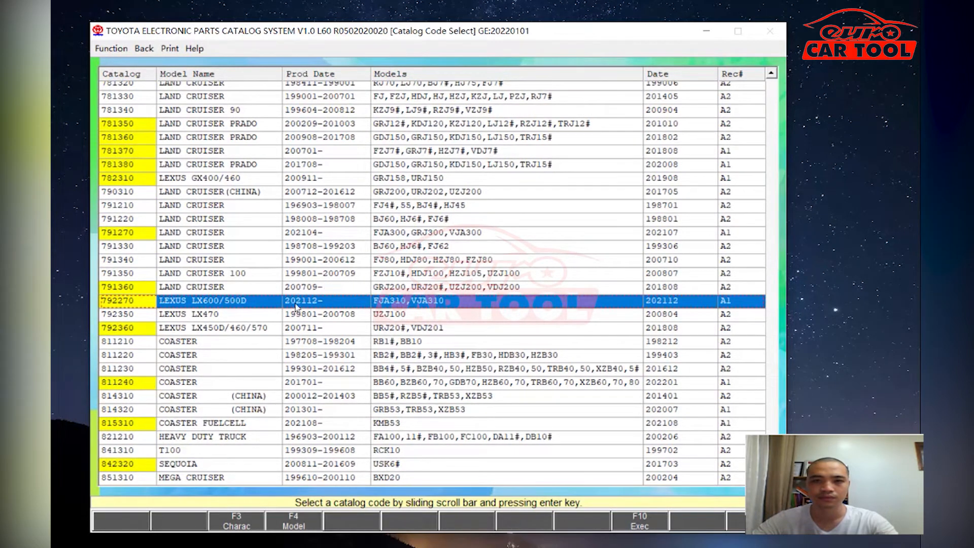
left_click(642, 521)
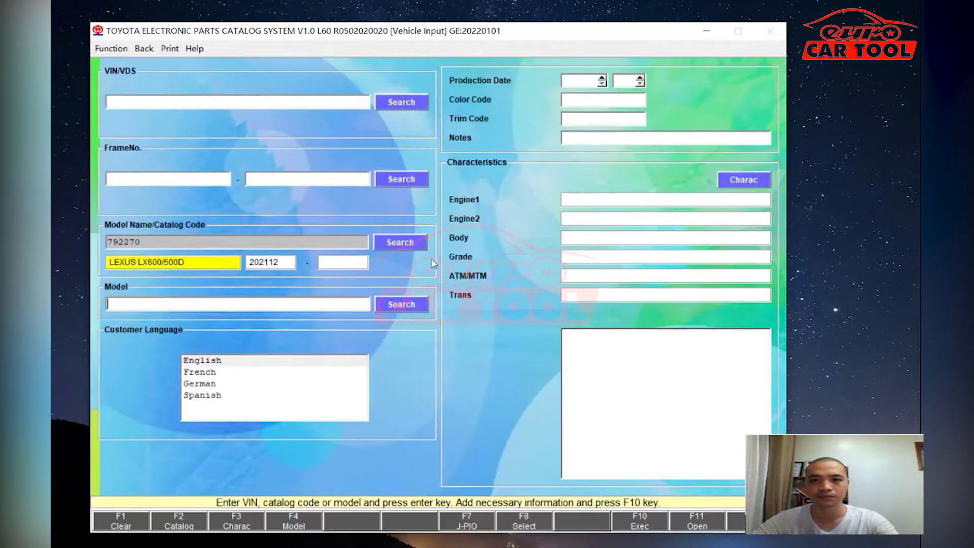
- Open the LX600/500D 11-07 Mounting figure from the index and widen its parts list
left_click(651, 528)
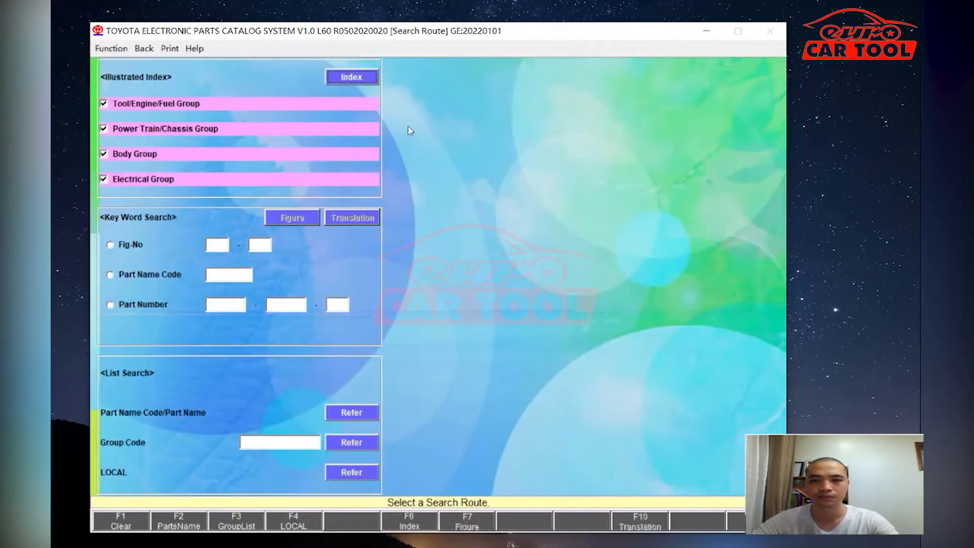
left_click(352, 76)
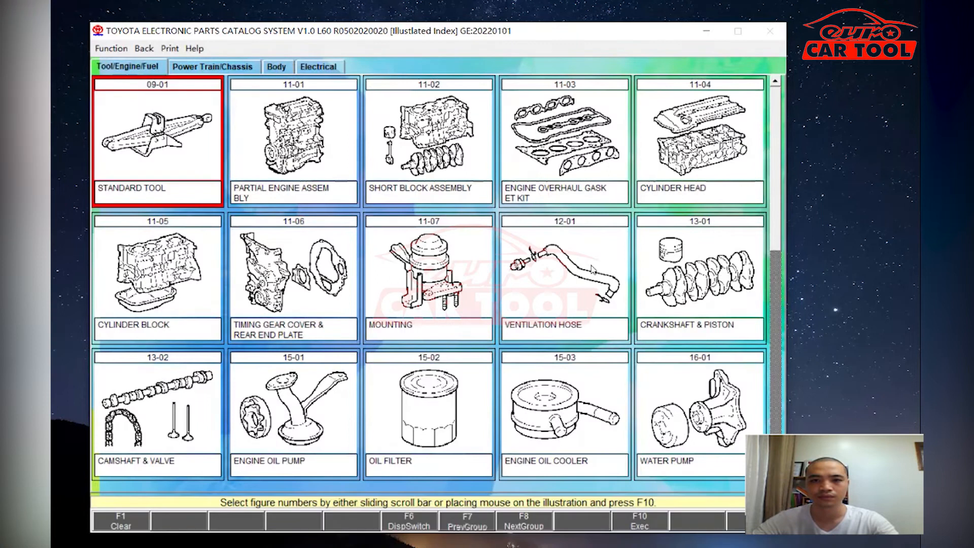
key("F10")
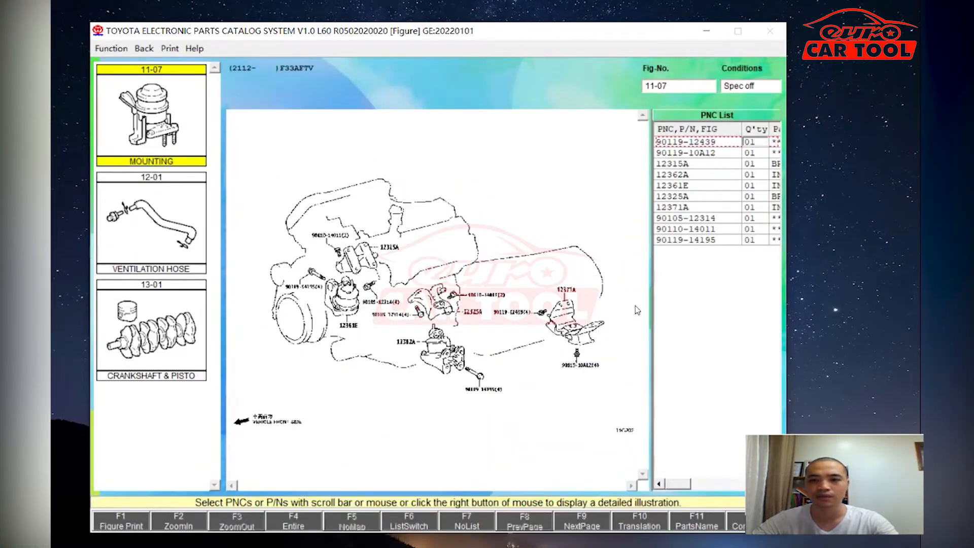
left_click_drag(654, 302, 607, 315)
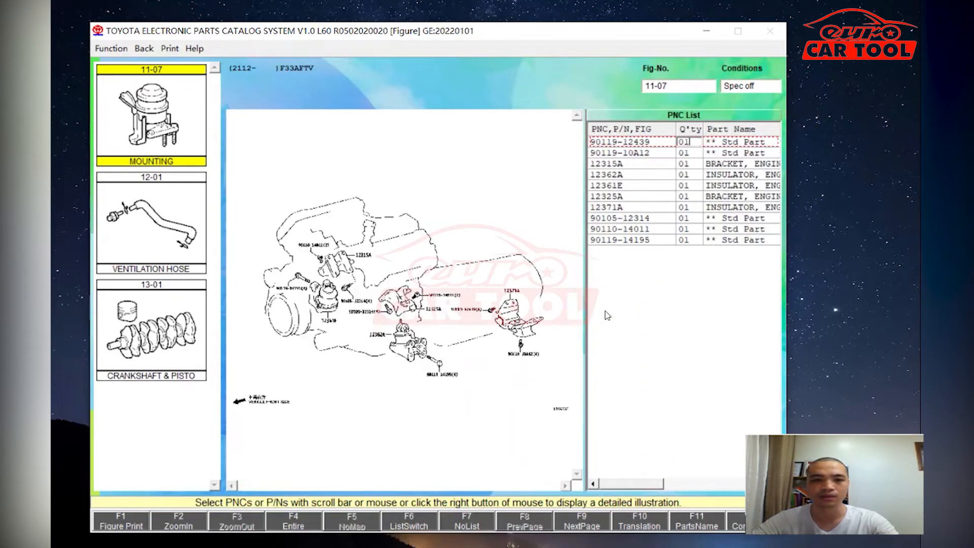
- Go back to the index, switch to Power Train/Chassis, and open the marked figures
left_click(145, 48)
left_click(192, 69)
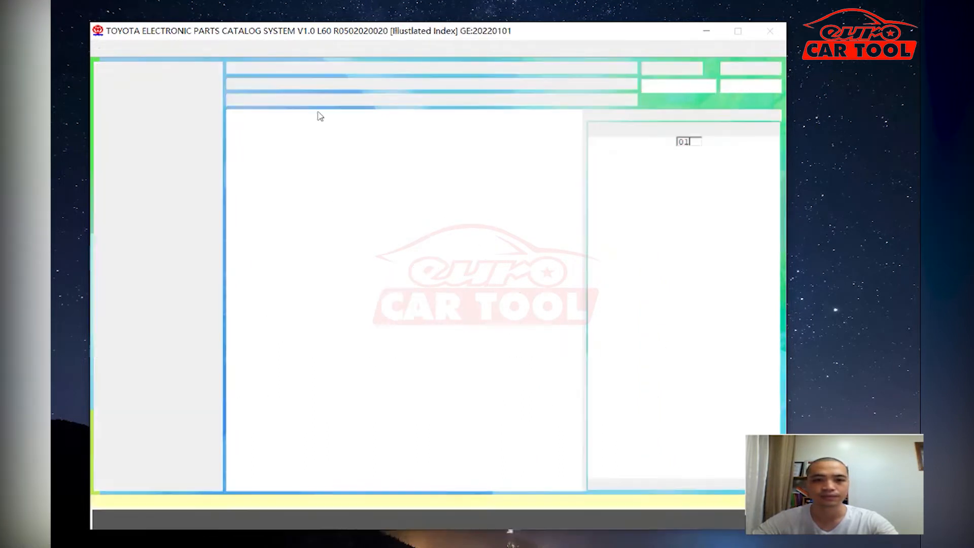
left_click(196, 68)
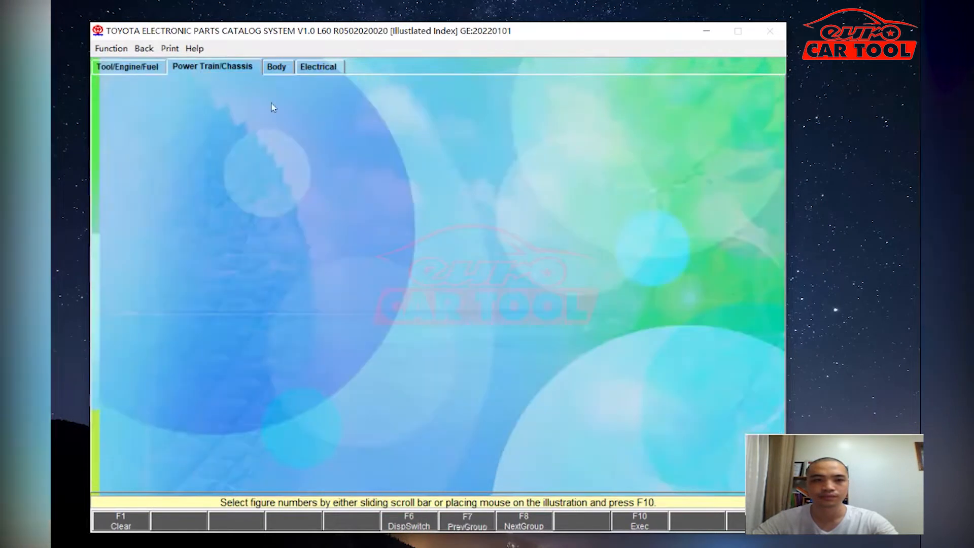
left_click_drag(782, 130, 781, 279)
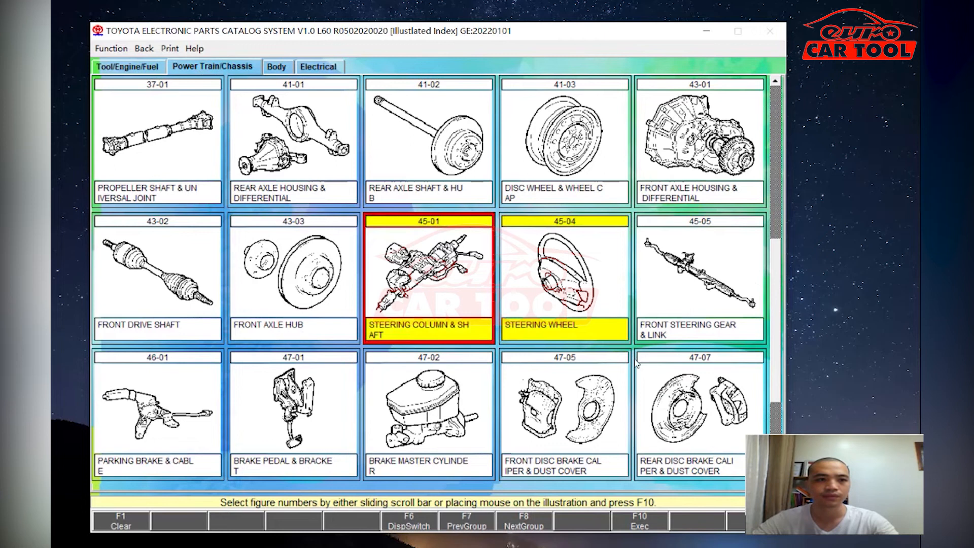
left_click(643, 526)
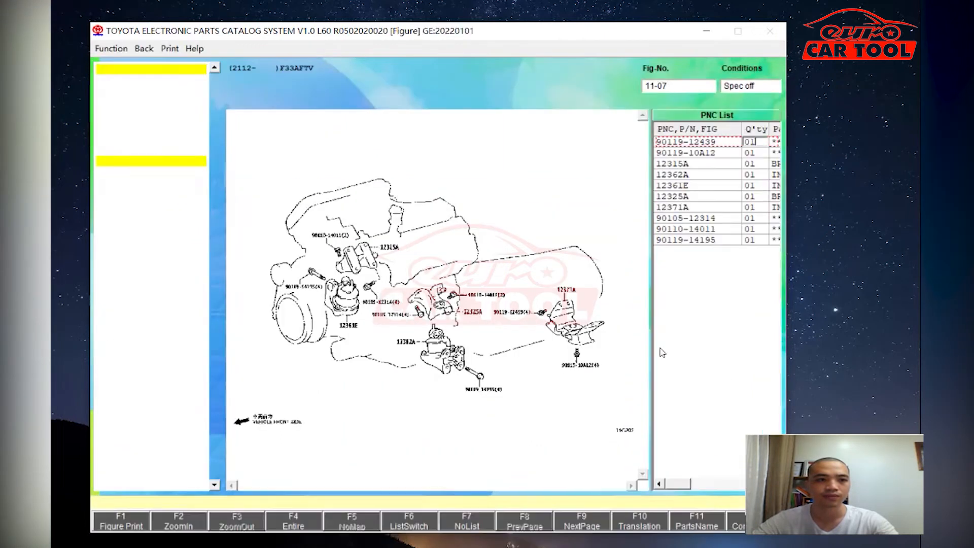
- Widen the parts list and display figures 45-04 Steering Wheel and 45-01 Steering Column & Shaft
left_click_drag(632, 276, 591, 282)
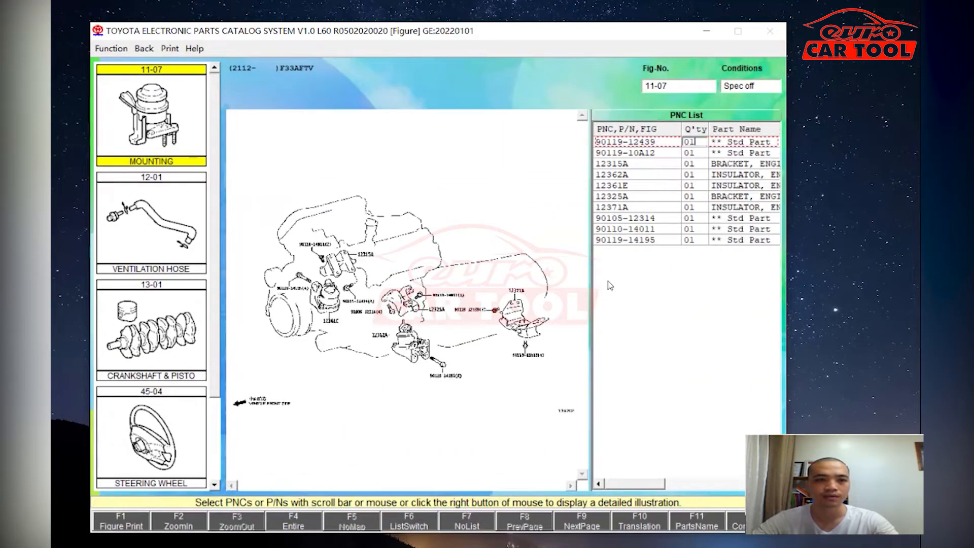
scroll(194, 340, "down", 1)
left_click(135, 330)
left_click(147, 428)
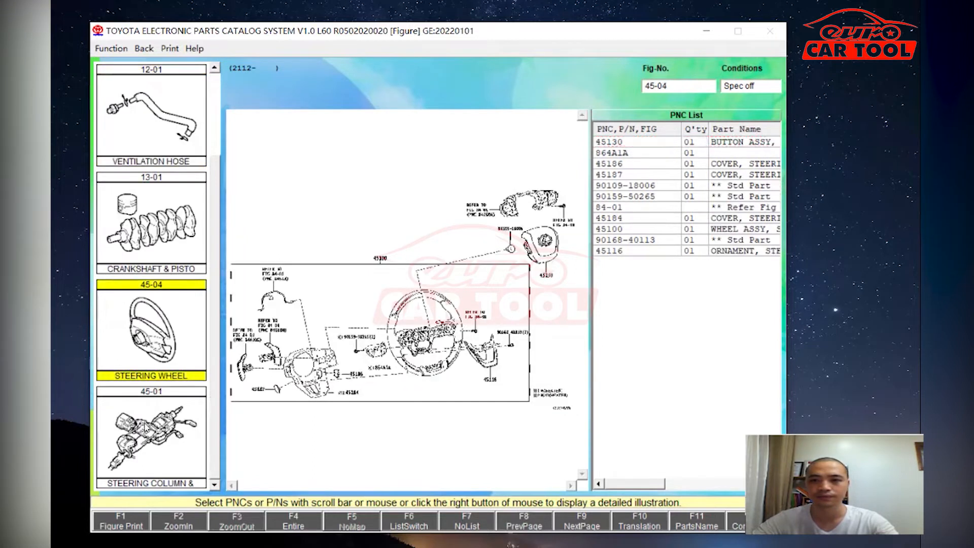
left_click(144, 48)
- Mark Body figure 75-52 Moulding in the index and reopen the figure view
left_click(162, 66)
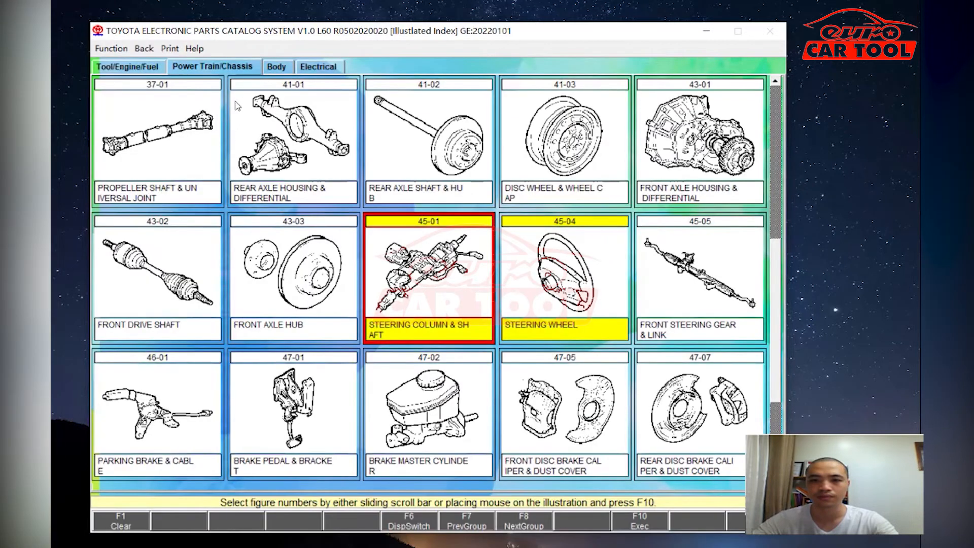
left_click(266, 67)
mouse_move(774, 149)
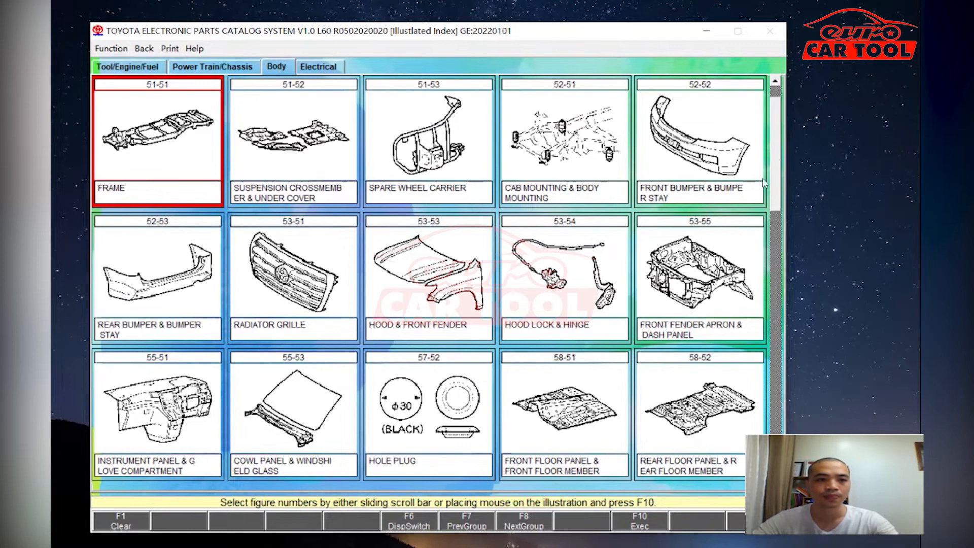
scroll(428, 276, "down", 4)
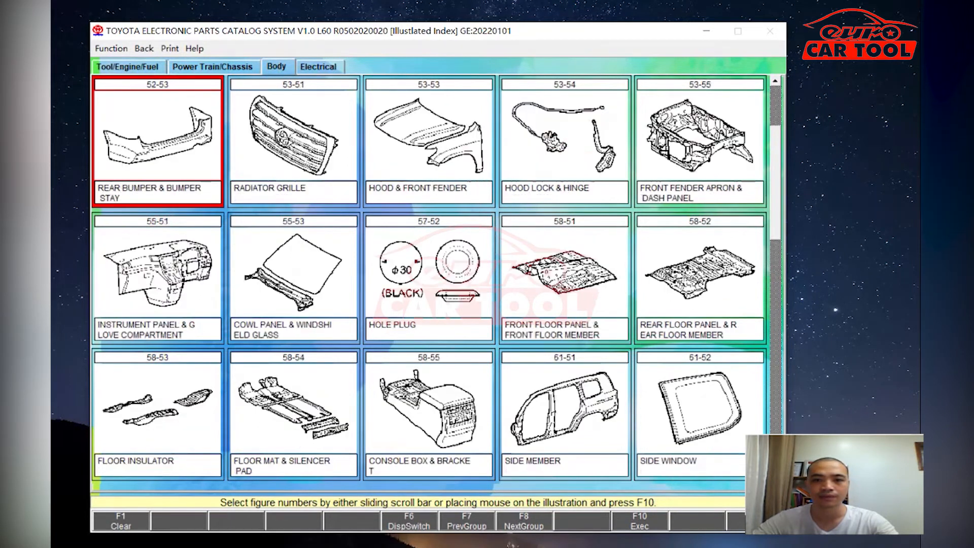
scroll(428, 277, "down", 3)
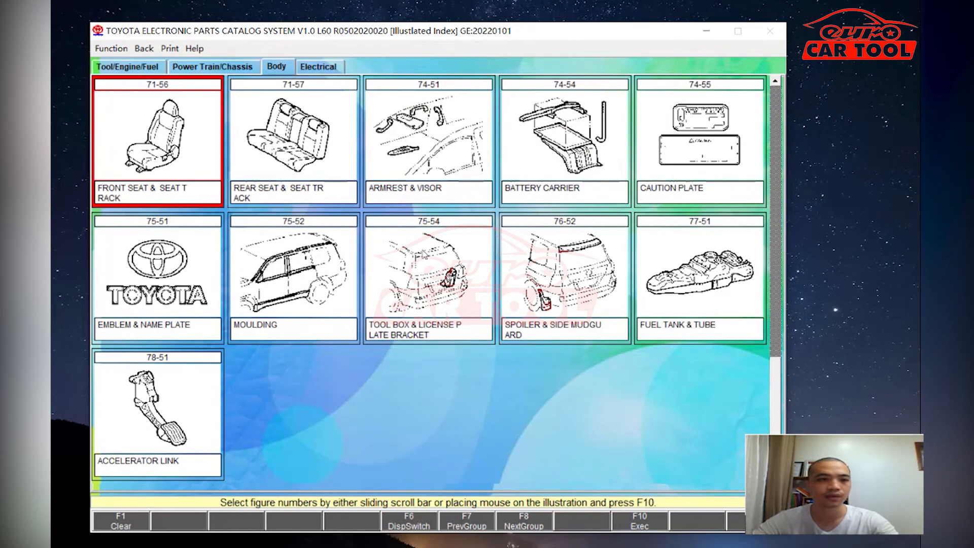
left_click(316, 236)
left_click(640, 523)
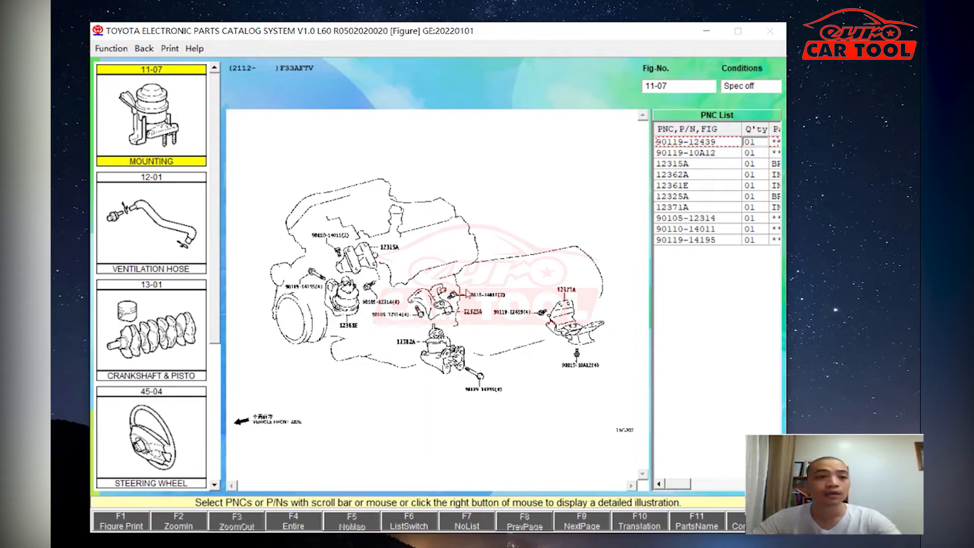
- Display the 75-52 Moulding diagram with the parts list widened to show full part names
left_click_drag(650, 406, 619, 406)
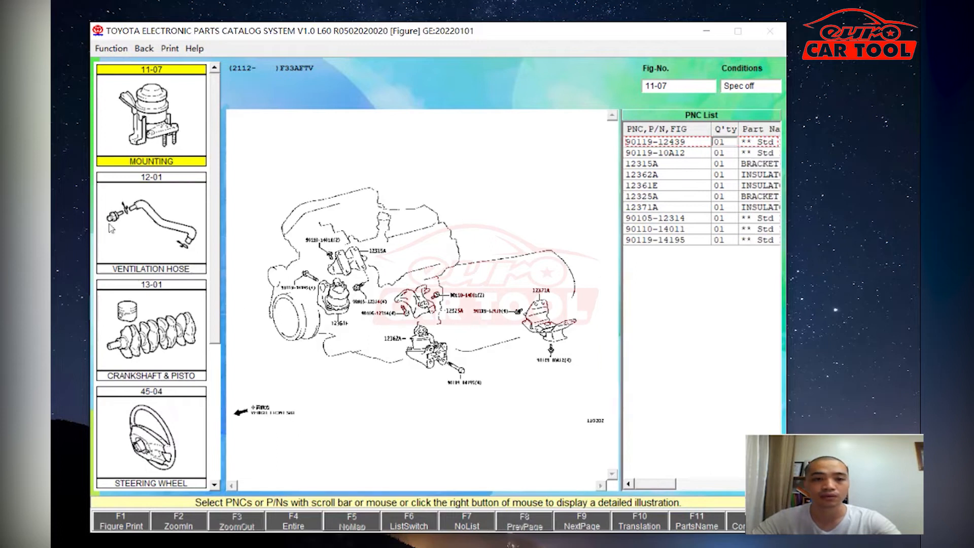
scroll(218, 364, "down", 2)
left_click(160, 442)
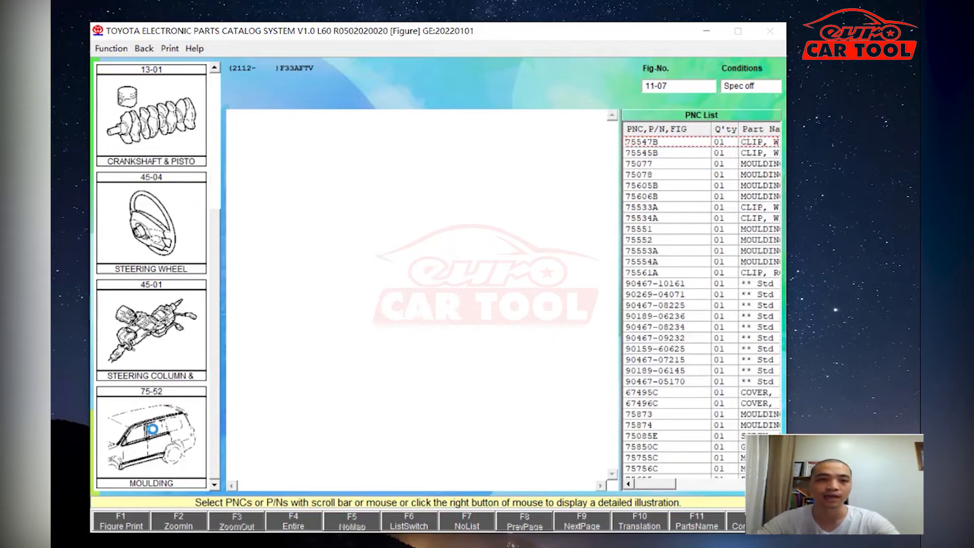
left_click_drag(616, 267, 509, 268)
- Zoom into the moulding diagram three times and box the quarter panel mouldings 75873 and 75874
left_click(195, 523)
left_click(195, 522)
left_click(195, 522)
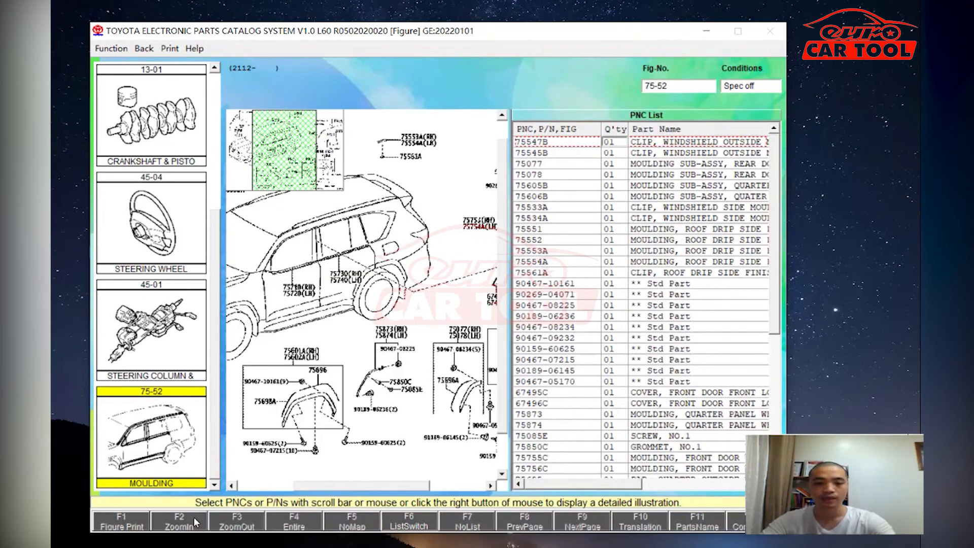
left_click(195, 522)
left_click_drag(391, 365, 408, 340)
left_click_drag(358, 484, 431, 486)
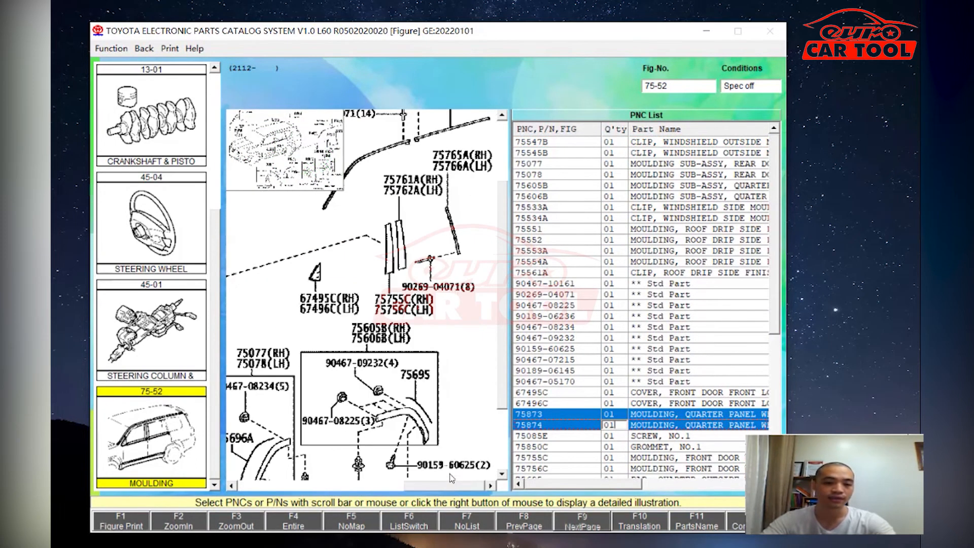
scroll(648, 419, "down", 7)
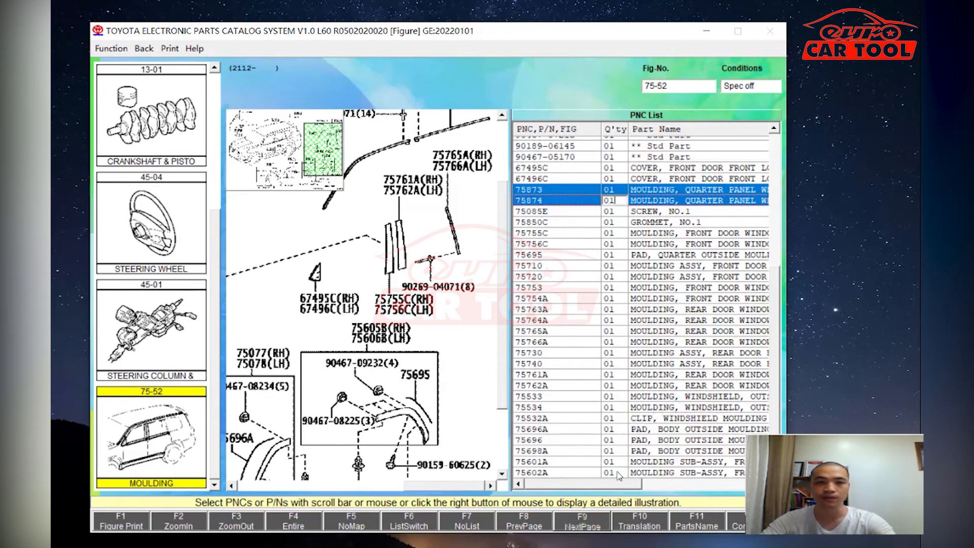
left_click(144, 49)
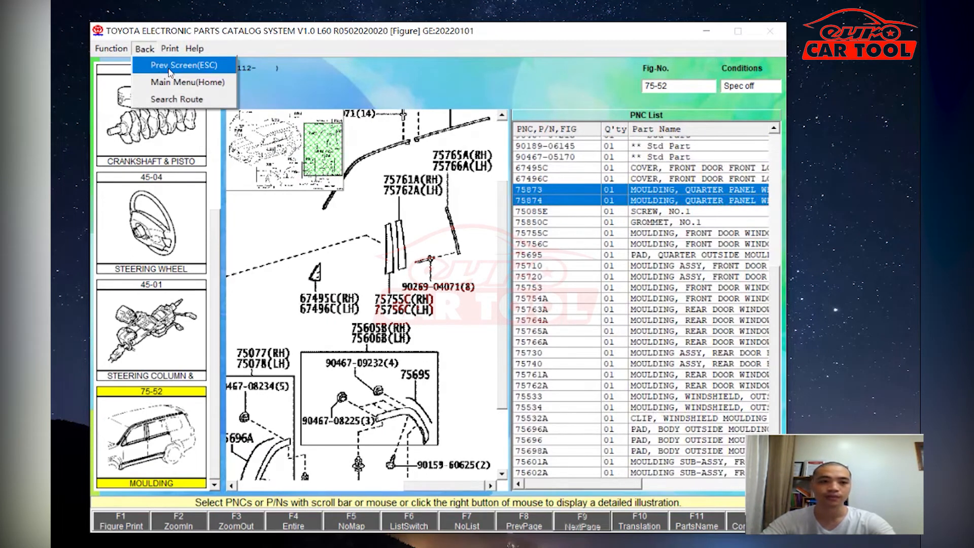
- Return to the illustrated index, mark Electrical figure 87-18 and execute to view it
left_click(170, 66)
left_click(314, 67)
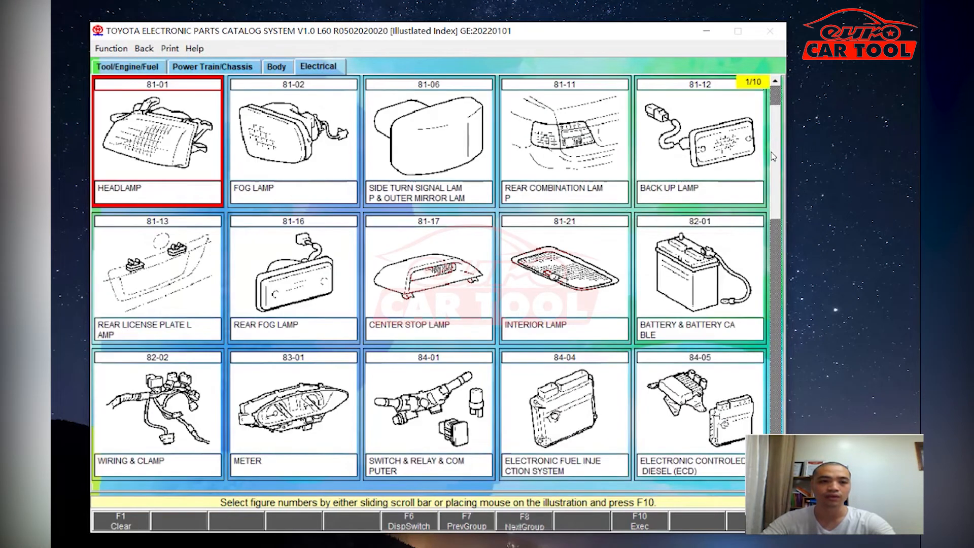
scroll(783, 271, "down", 1)
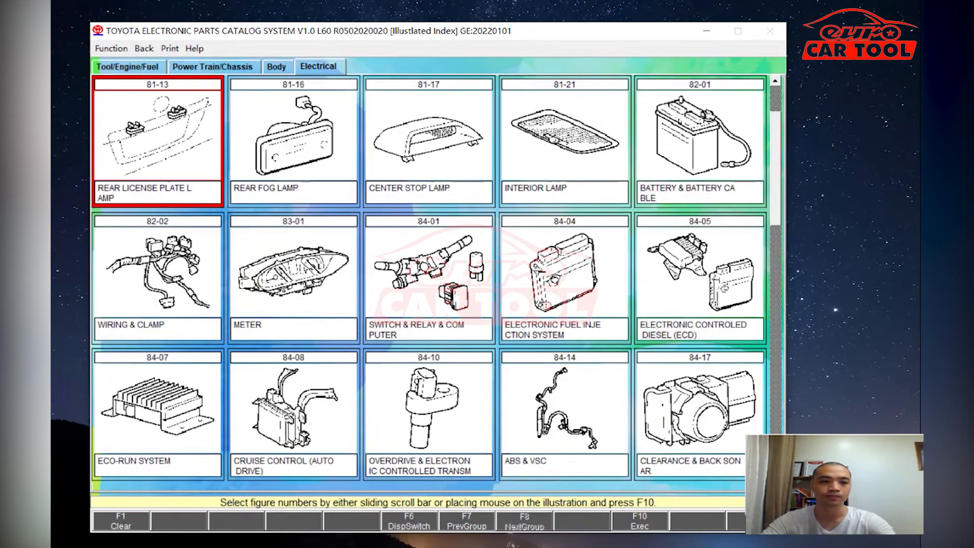
scroll(428, 279, "down", 5)
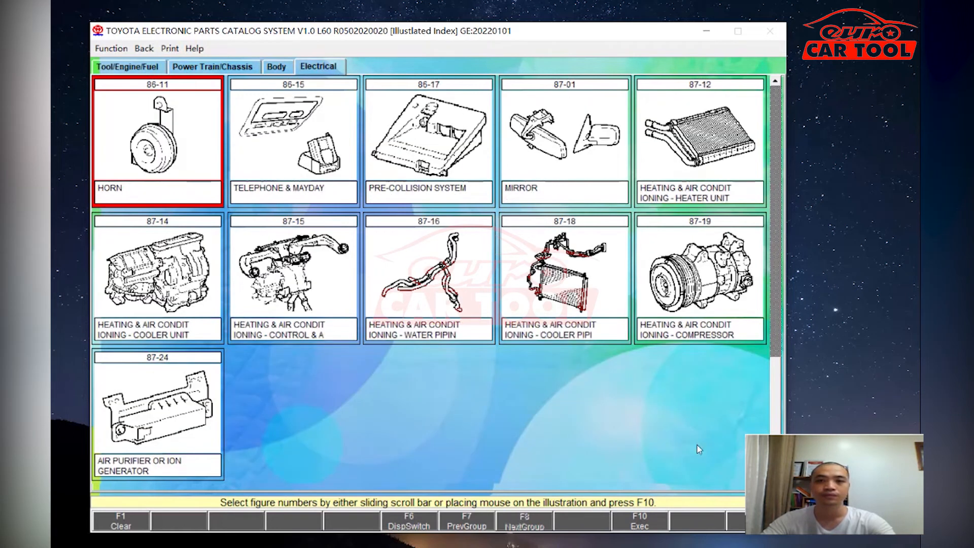
left_click(554, 261)
left_click(640, 520)
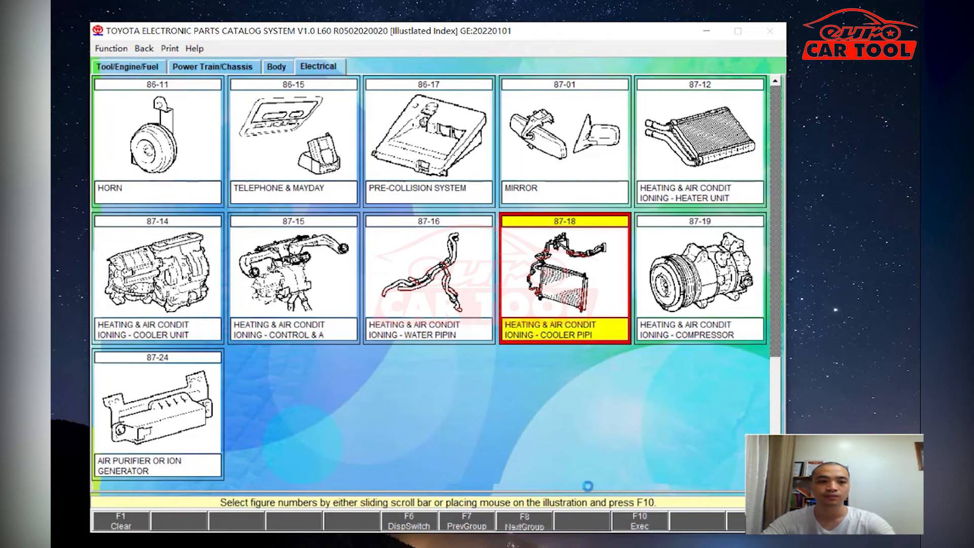
- Show the 87-18 Condenser & Fan Shroud diagram, selecting 88688-60B70 and widening the parts list
scroll(218, 213, "down", 5)
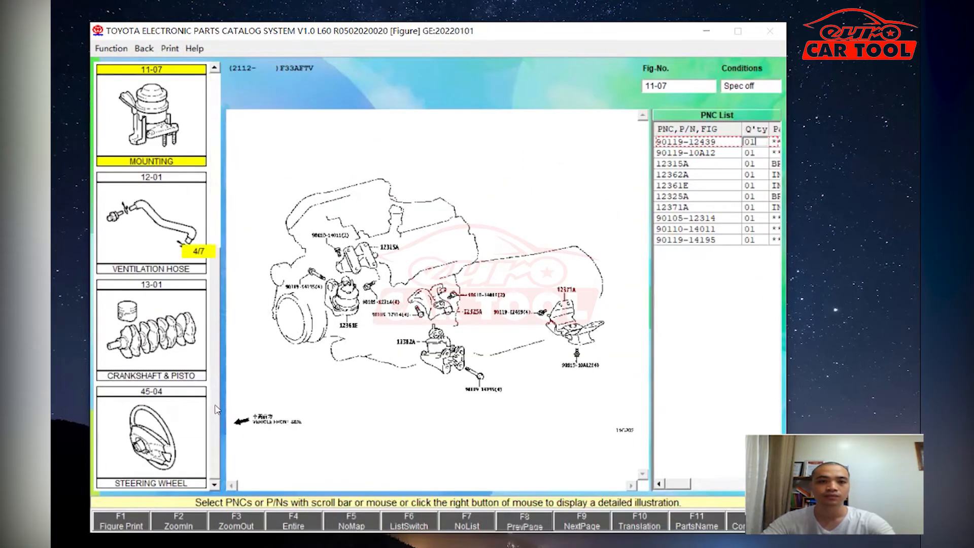
left_click(152, 446)
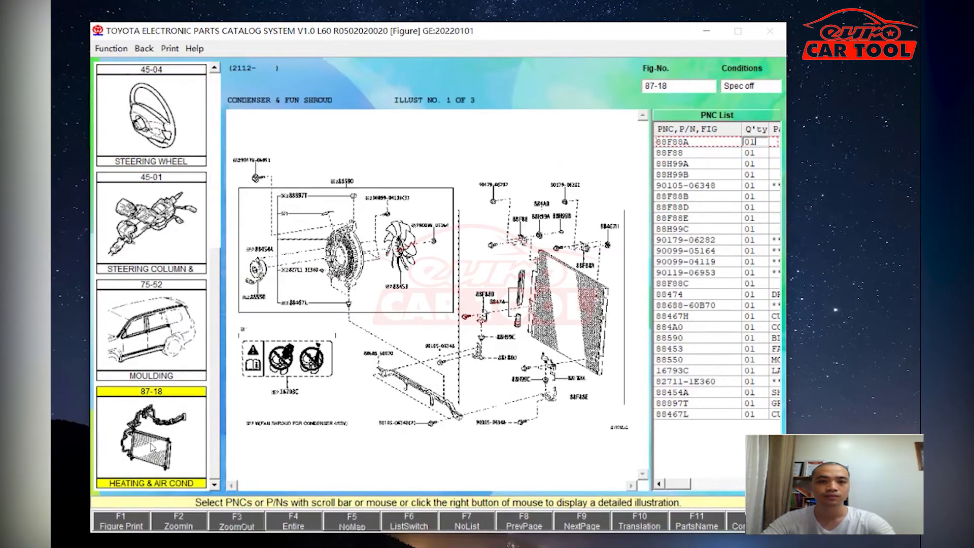
left_click(656, 304)
left_click_drag(650, 305, 564, 307)
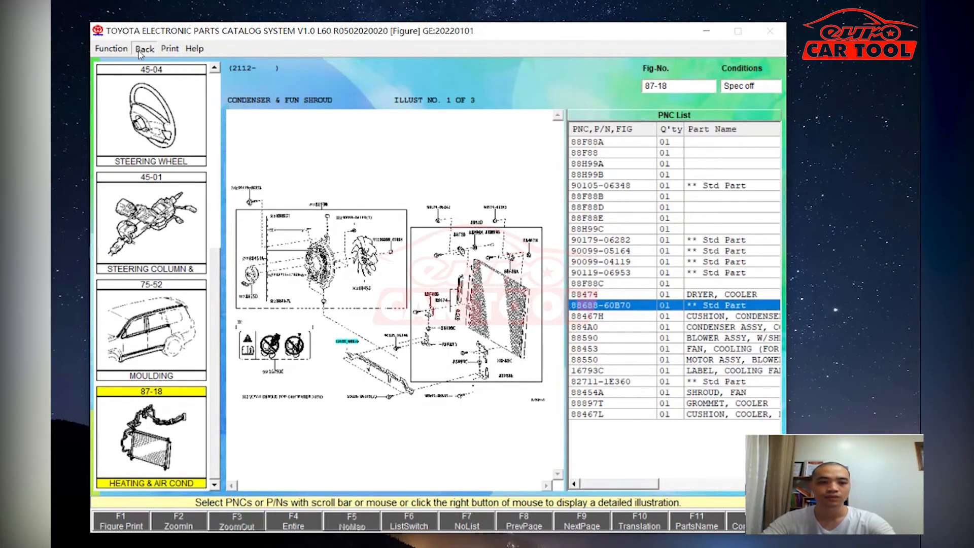
- Go back to the illustrated index and scroll through the Tool/Engine/Fuel group figures
left_click(144, 48)
left_click(183, 66)
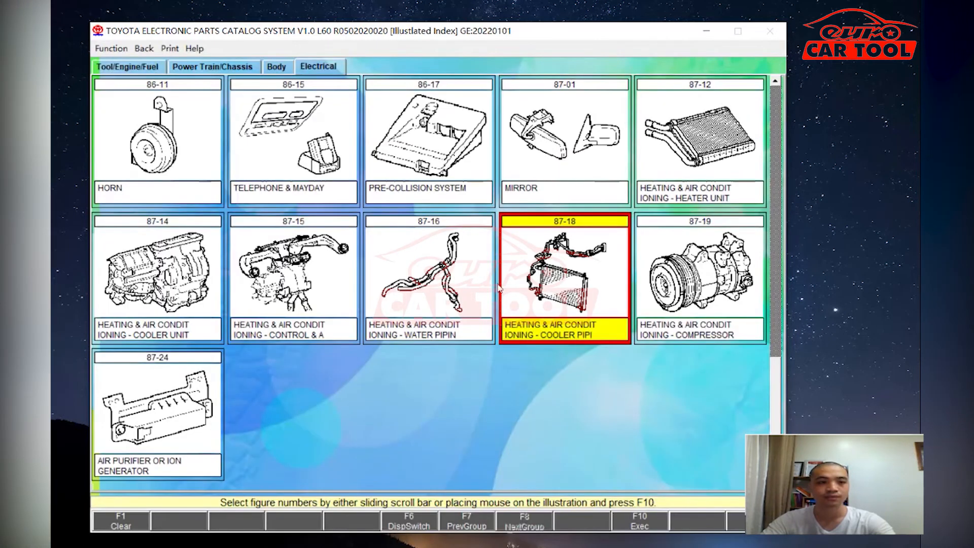
left_click(145, 65)
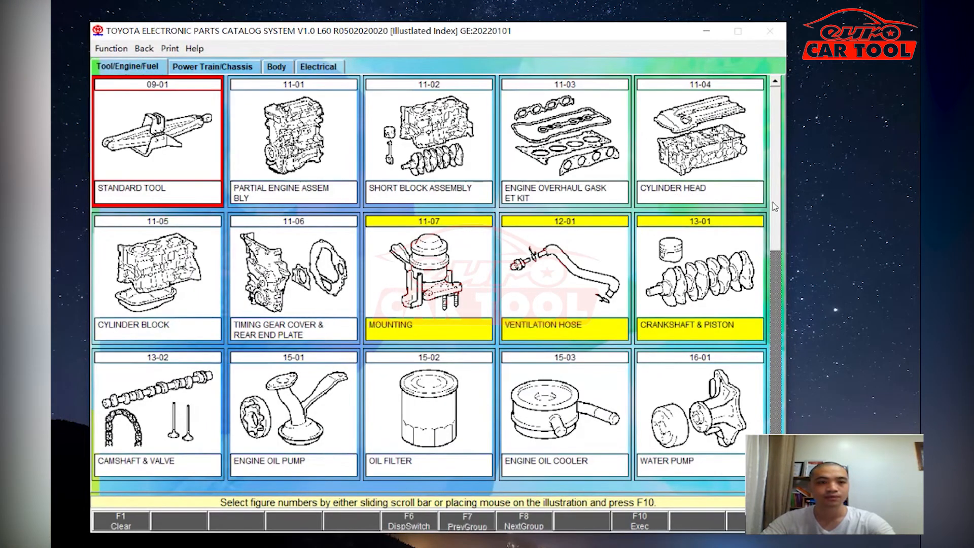
scroll(775, 206, "down", 1)
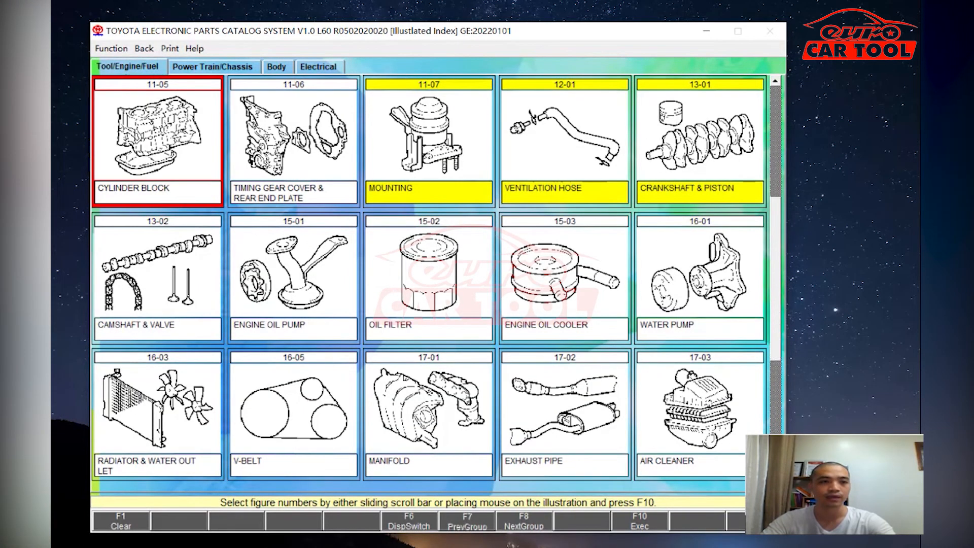
scroll(429, 277, "down", 3)
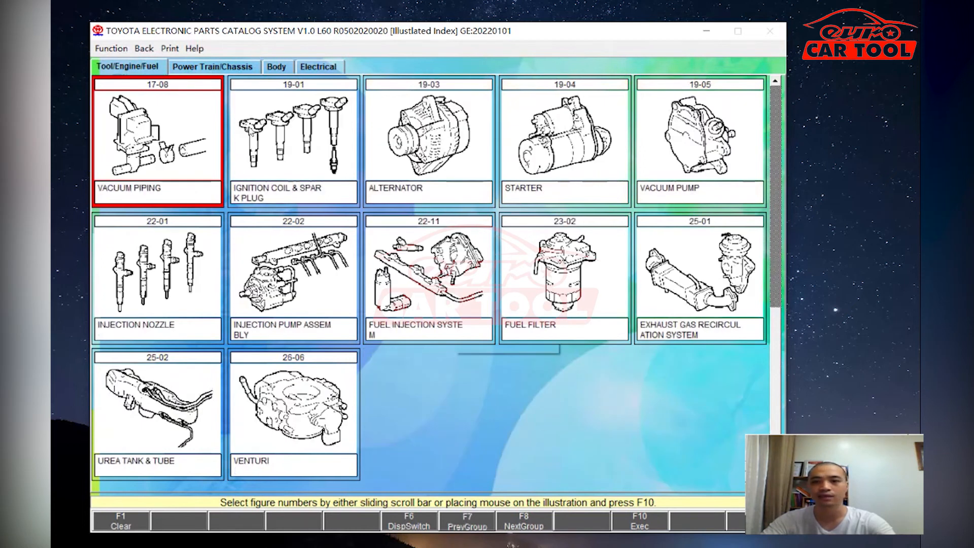
- Step back through the search route and vehicle input screens to the catalog main menu
left_click(144, 48)
left_click(167, 71)
left_click(144, 48)
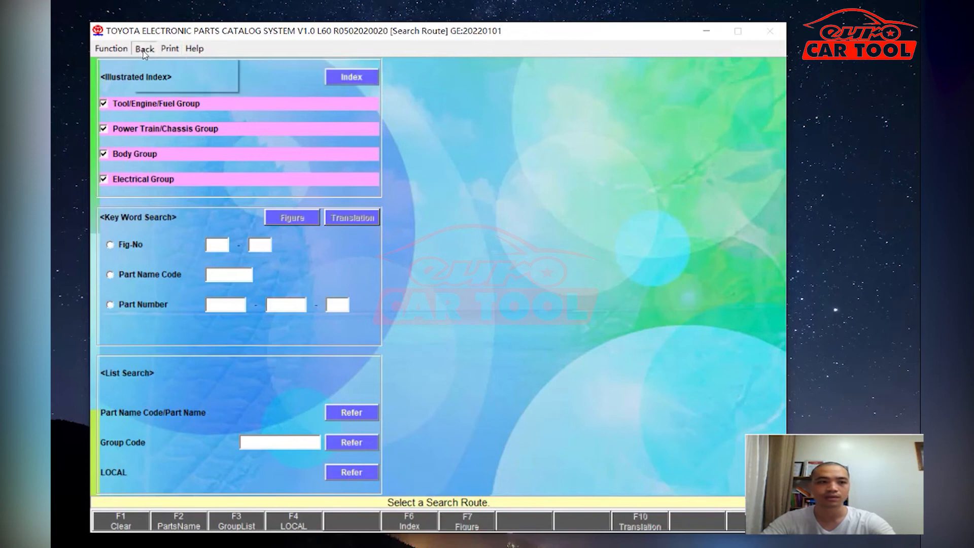
left_click(158, 65)
left_click(144, 48)
left_click(155, 65)
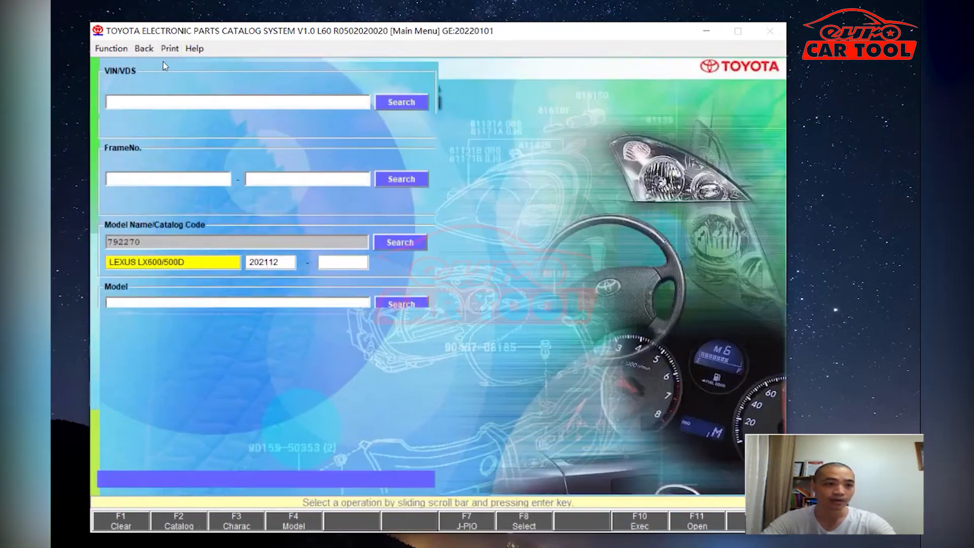